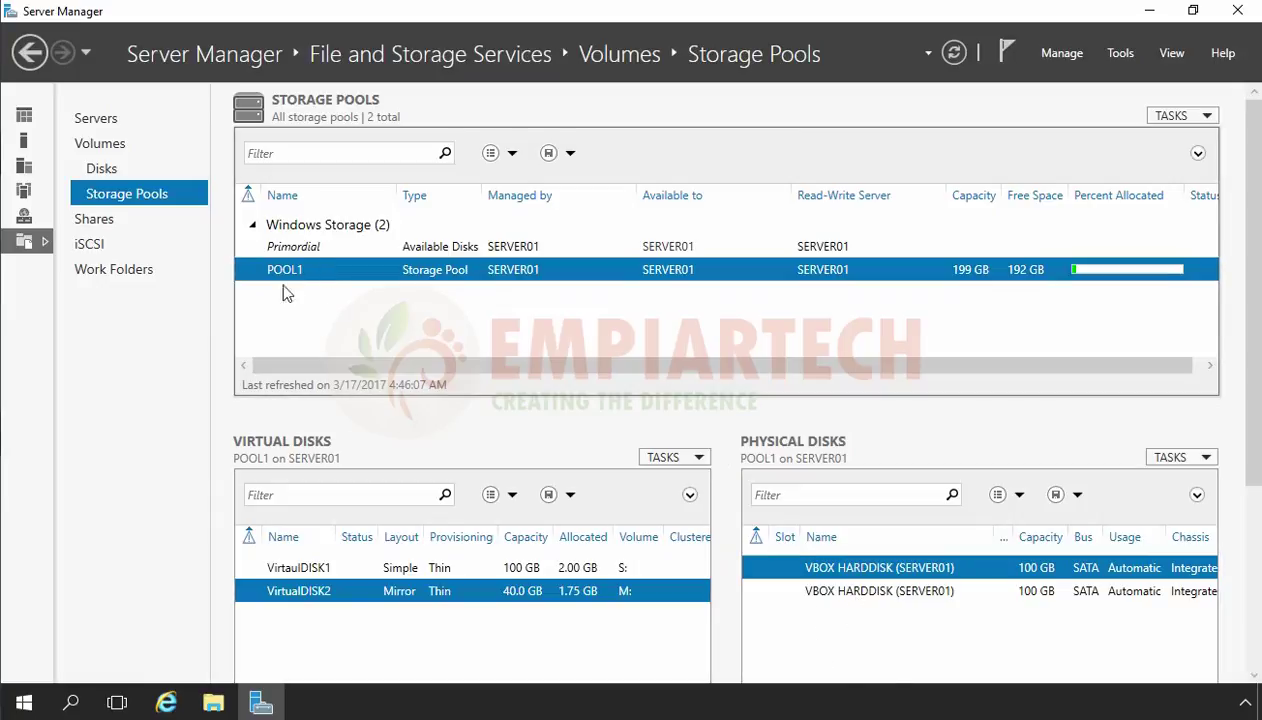
Start a new virtual disk in the POOL1 storage pool and name it DISK3.
right_click(308, 269)
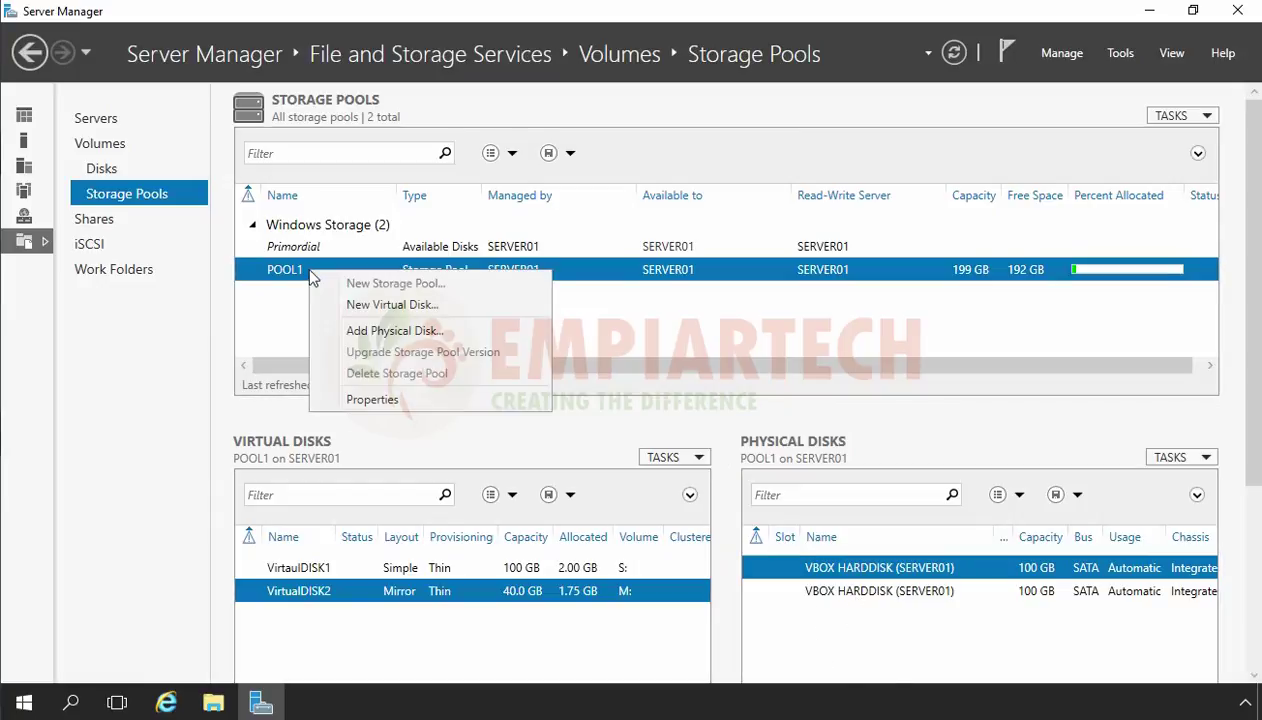
left_click(356, 308)
left_click(590, 317)
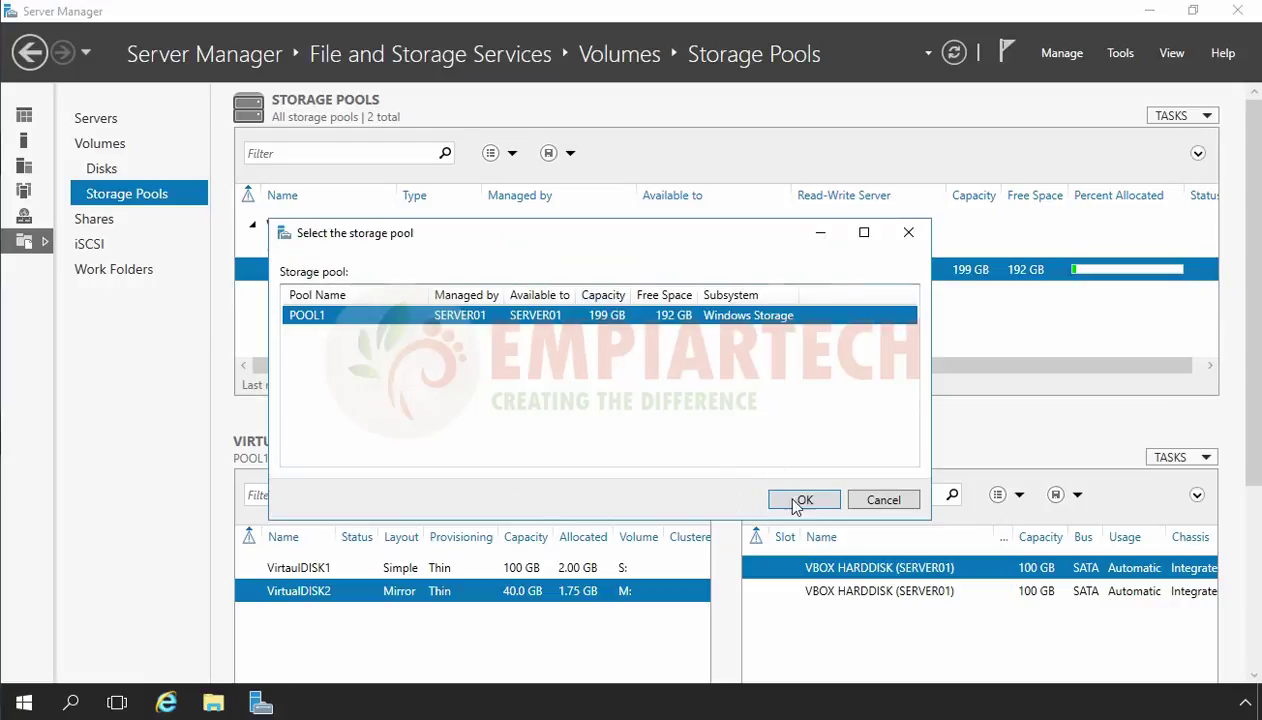
left_click(800, 500)
left_click(521, 546)
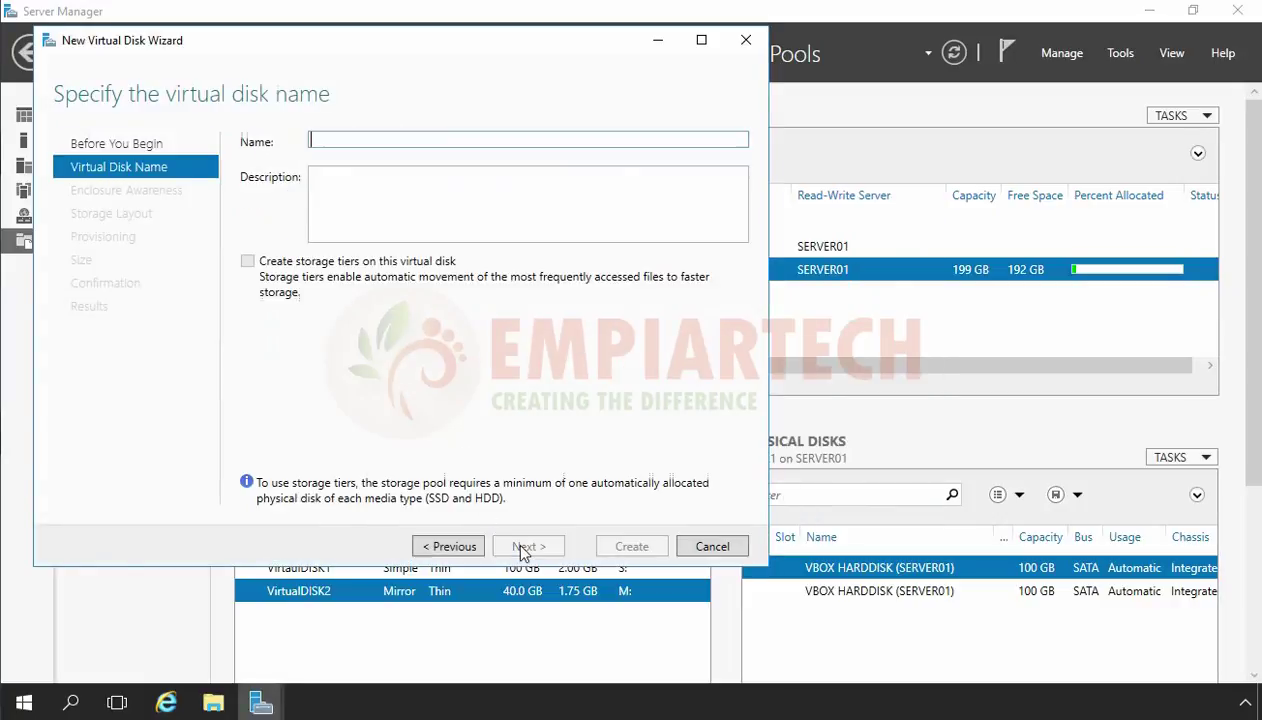
type("DISK")
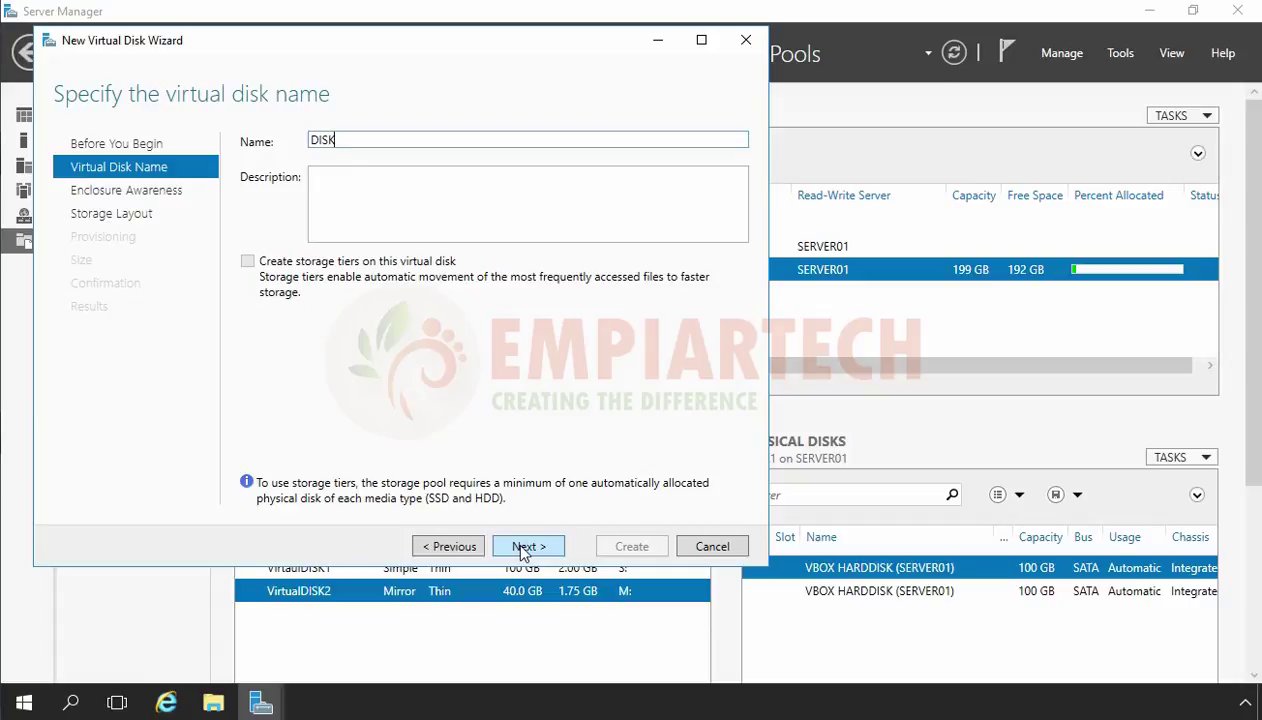
type("3")
left_click(525, 546)
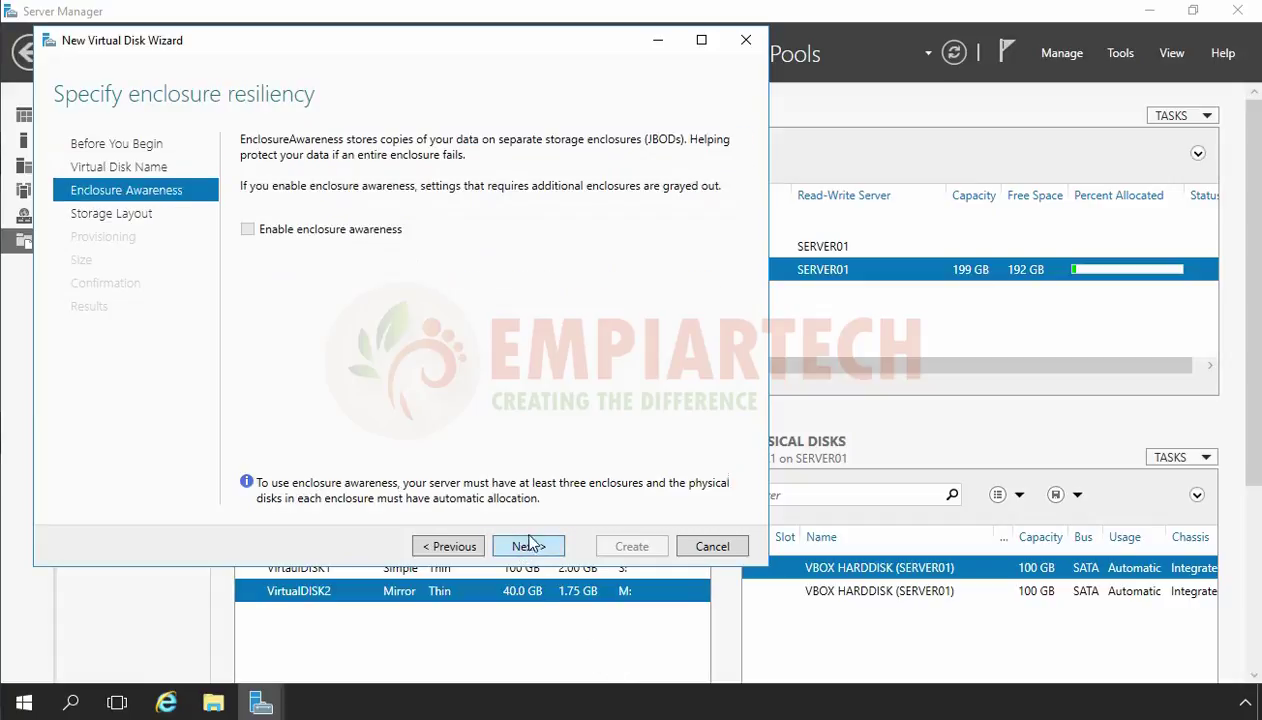
Try to use the Parity storage layout for the new virtual disk without enclosure awareness, and cancel the wizard.
left_click(528, 545)
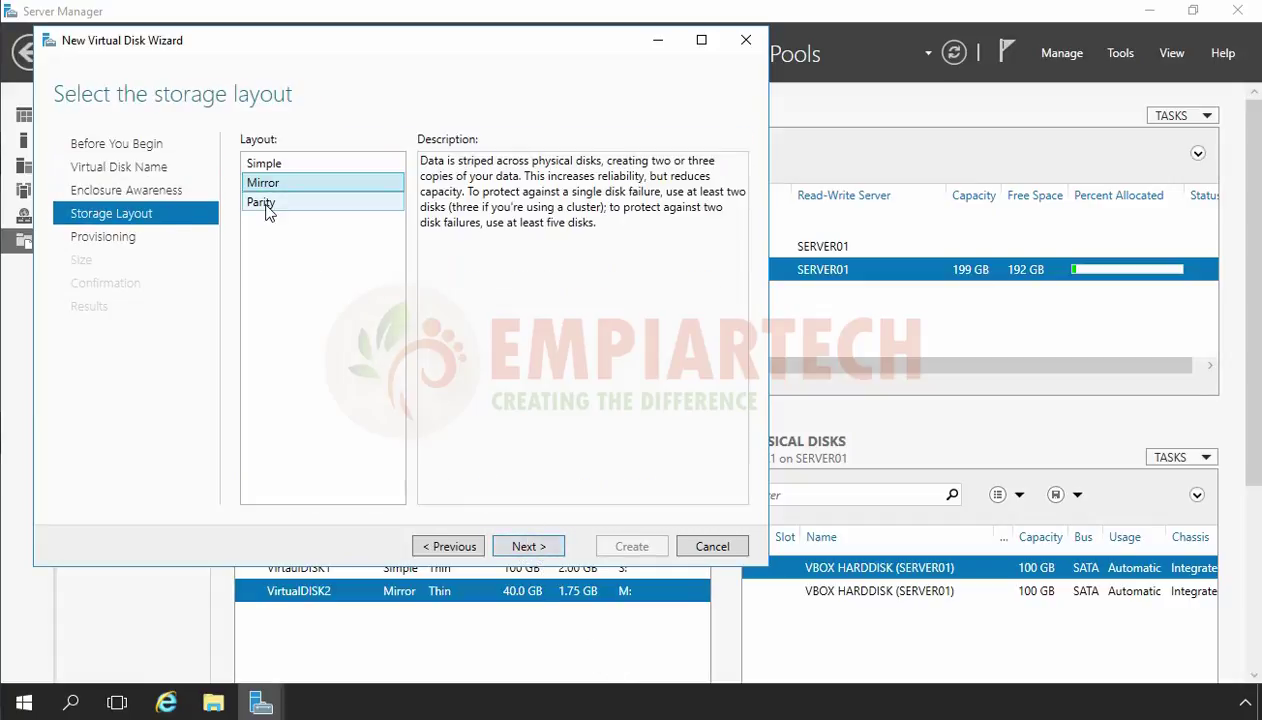
left_click(265, 205)
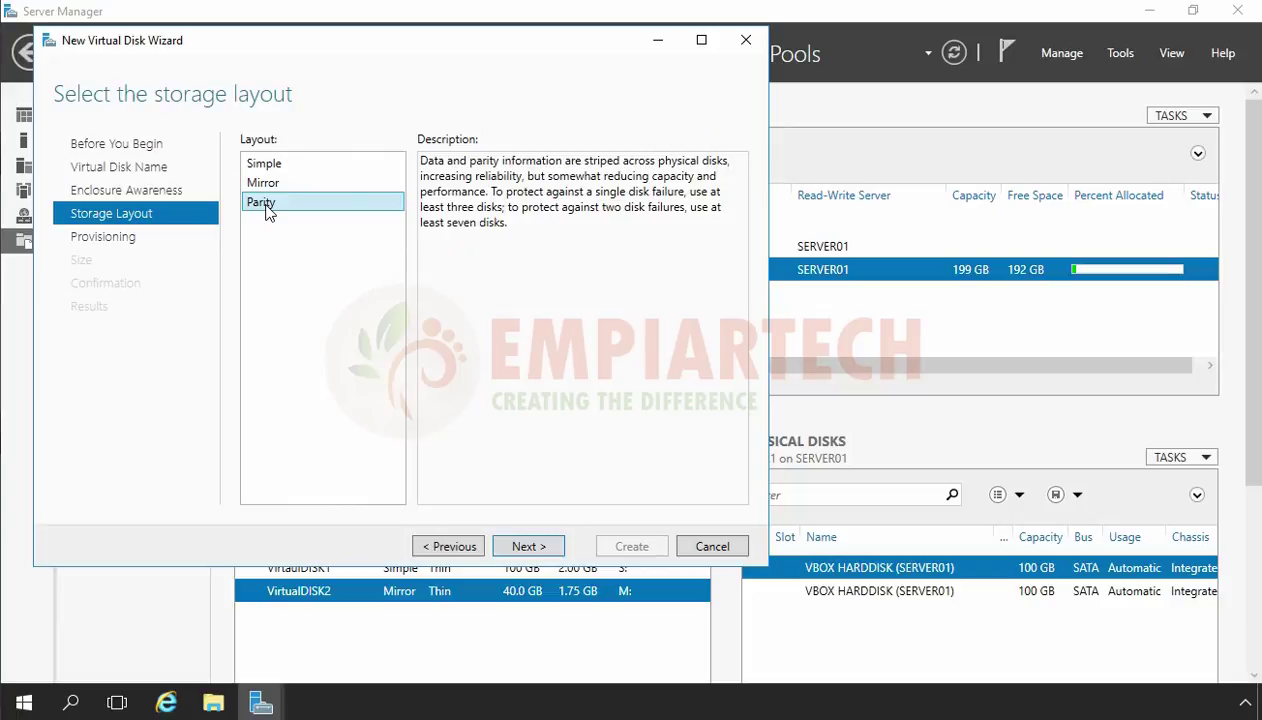
left_click(525, 550)
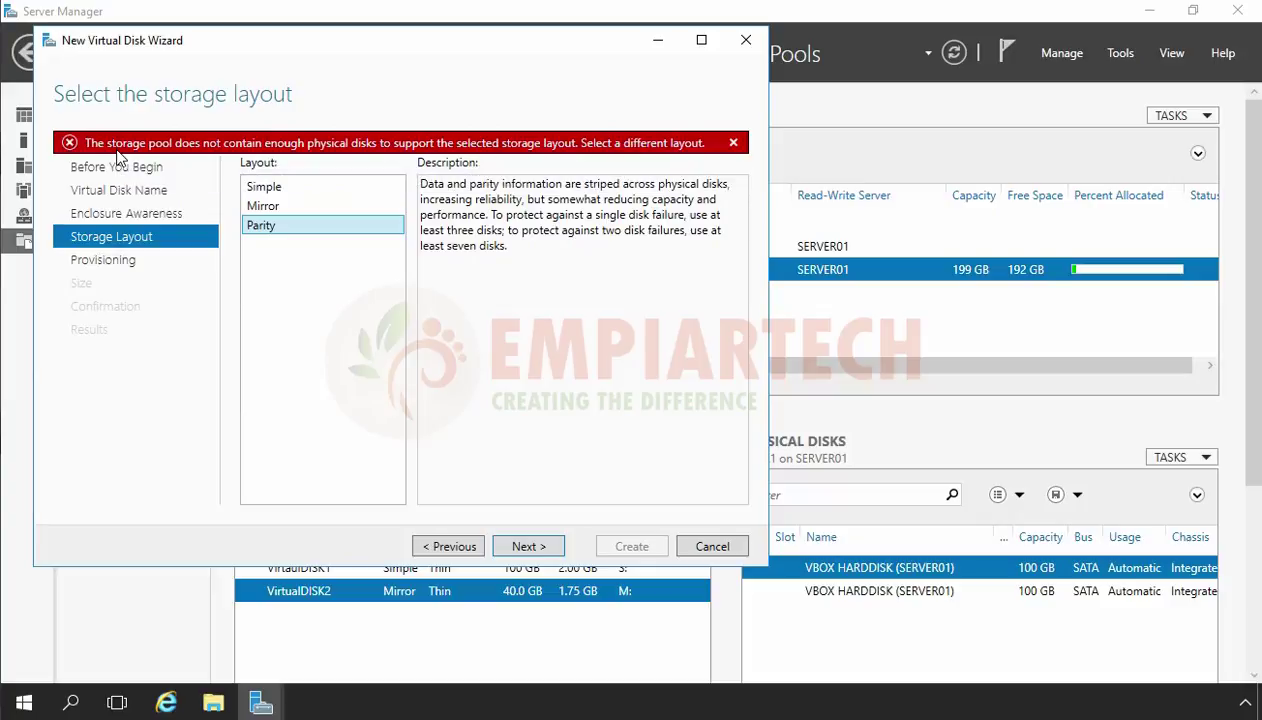
left_click(713, 547)
left_click(648, 420)
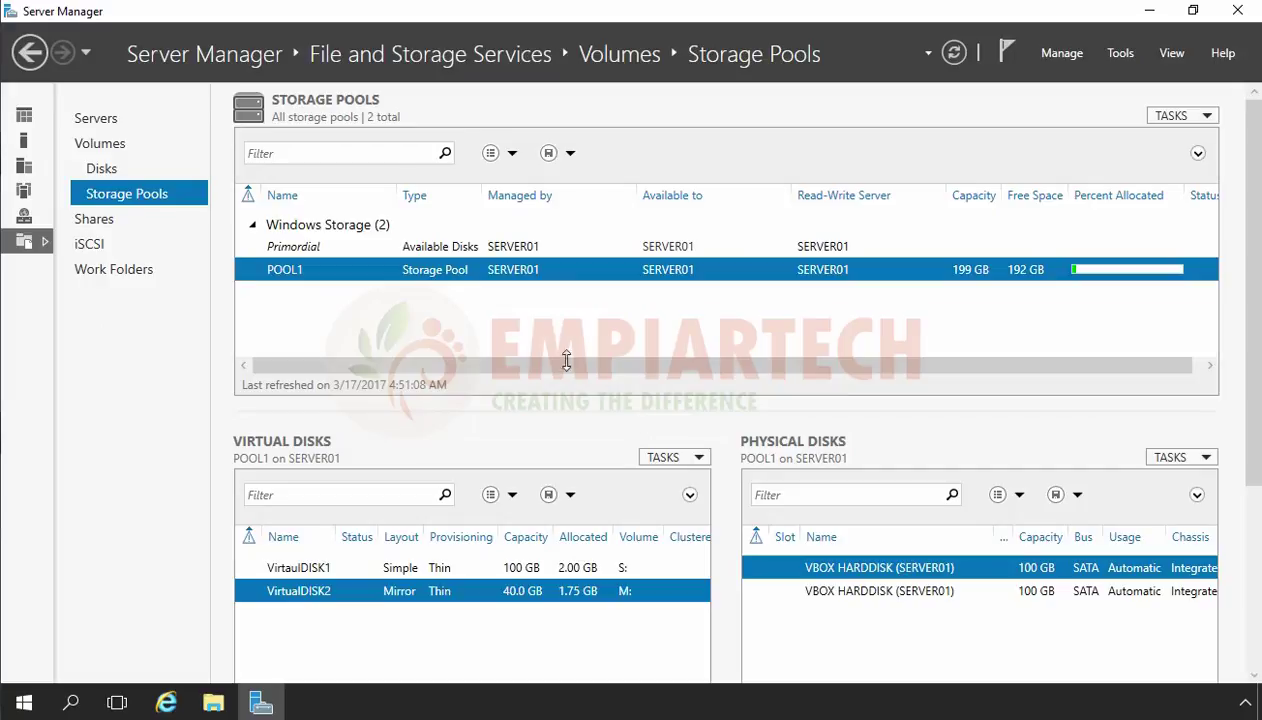
Add the available 100 GB physical disk to POOL1 with Automatic allocation.
right_click(367, 277)
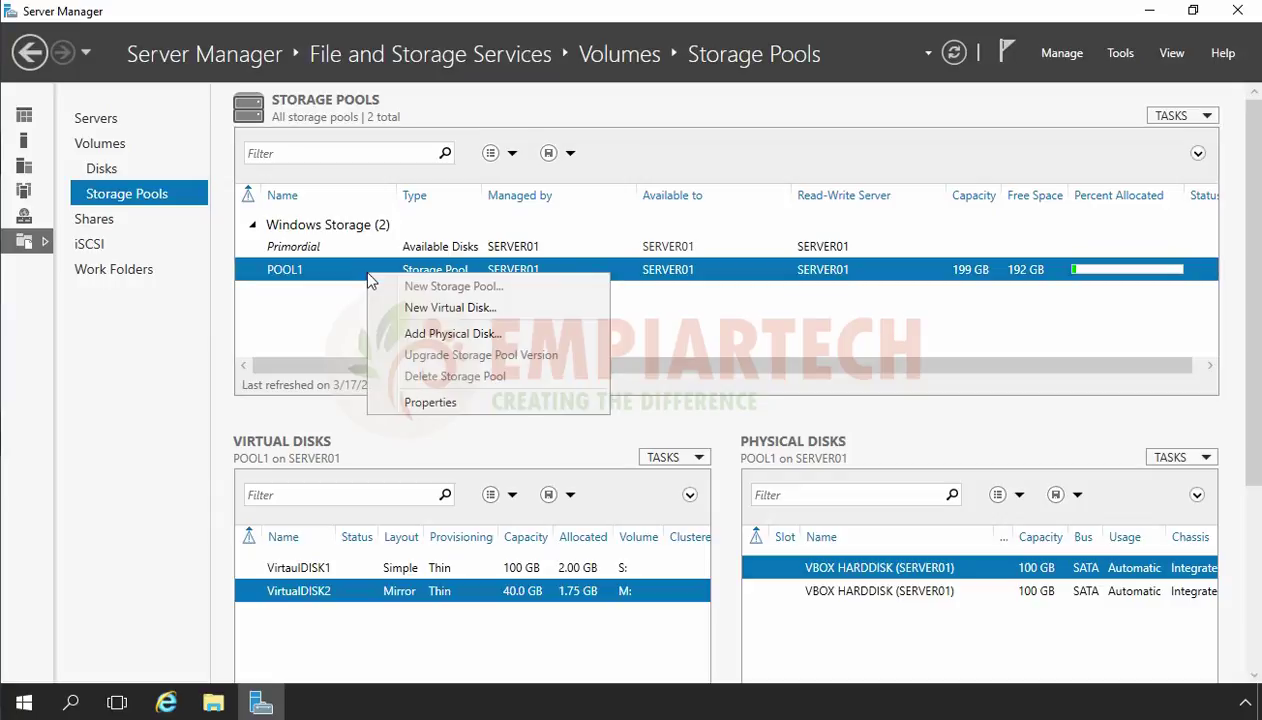
left_click(420, 335)
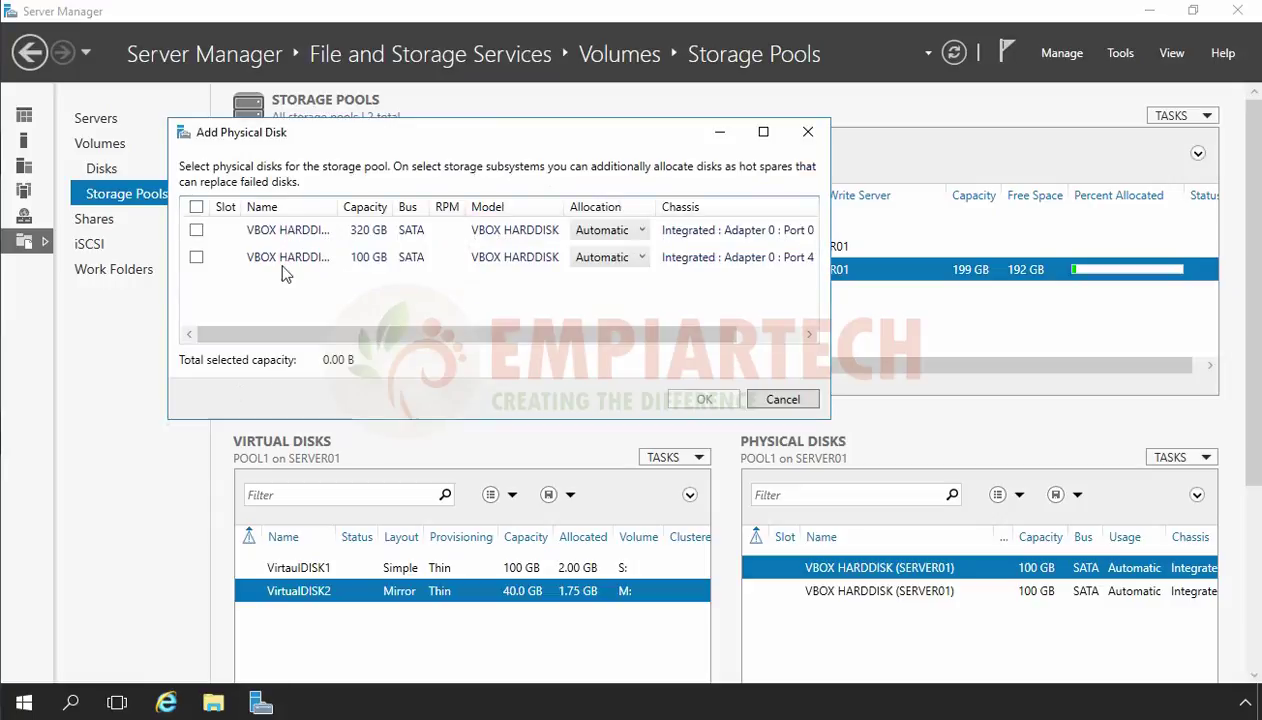
left_click(197, 257)
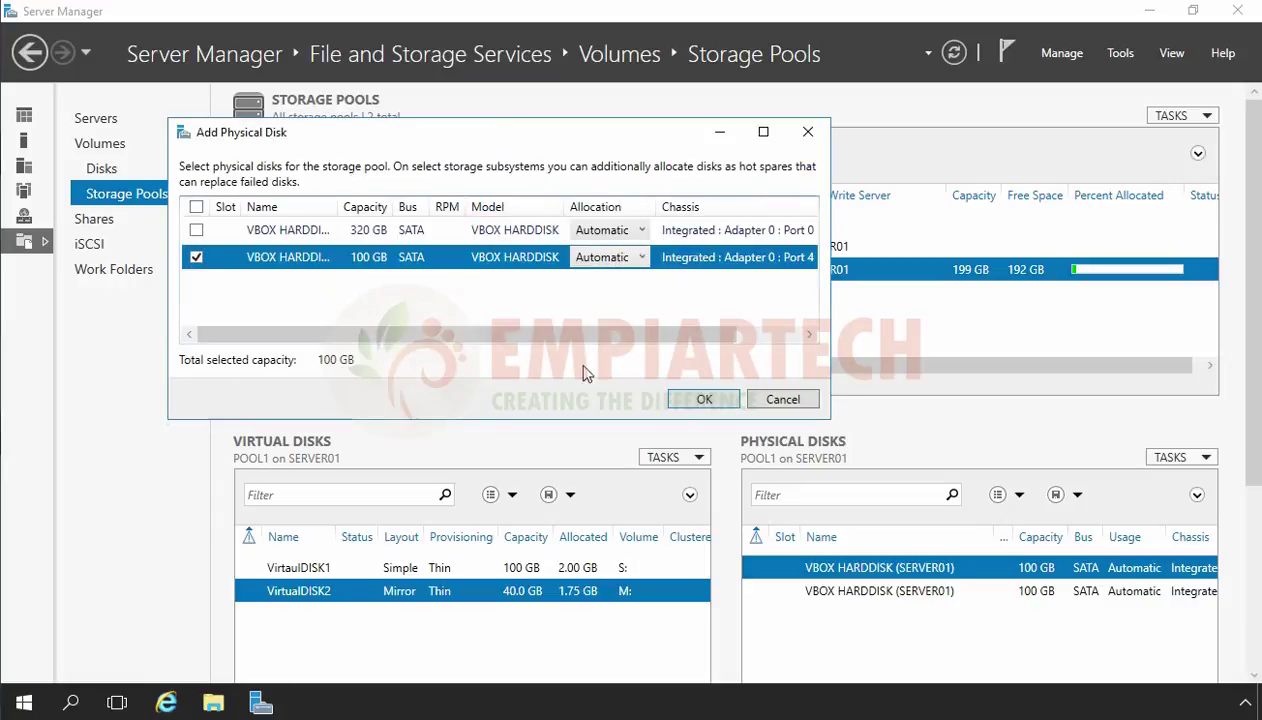
left_click(699, 399)
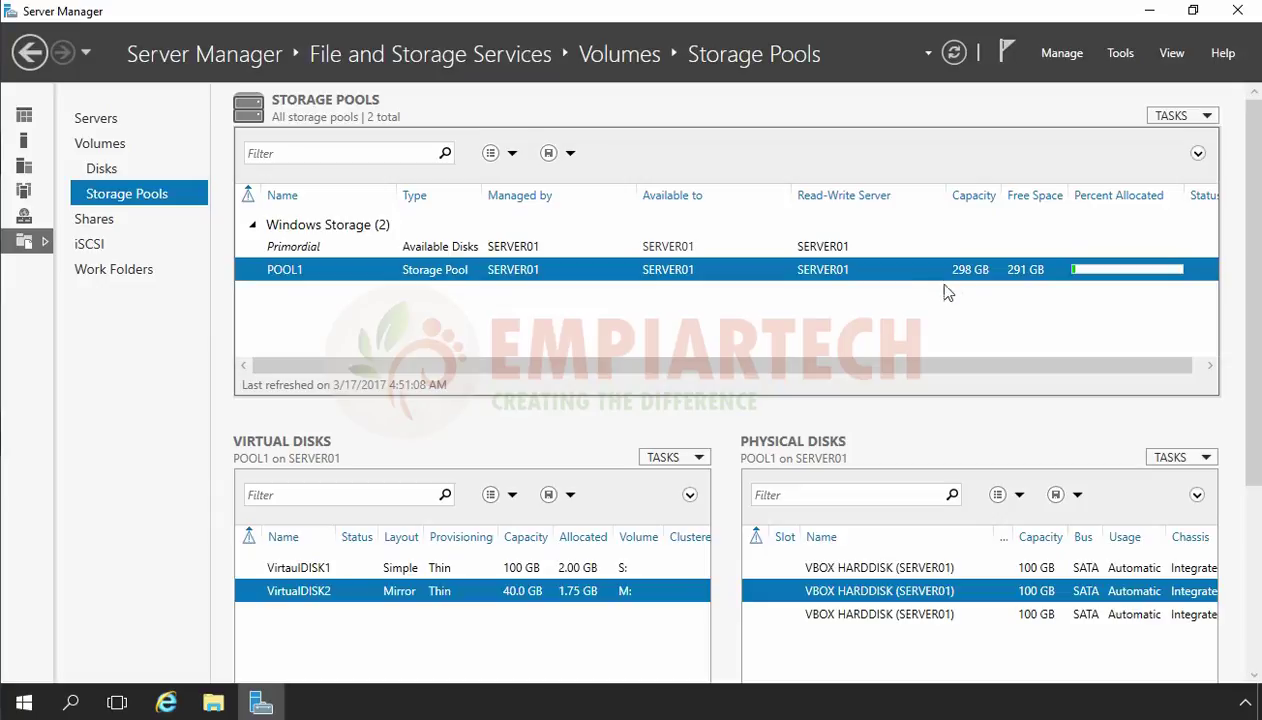
Start a new virtual disk in the POOL1 storage pool and name it VirtualDISK3.
right_click(323, 273)
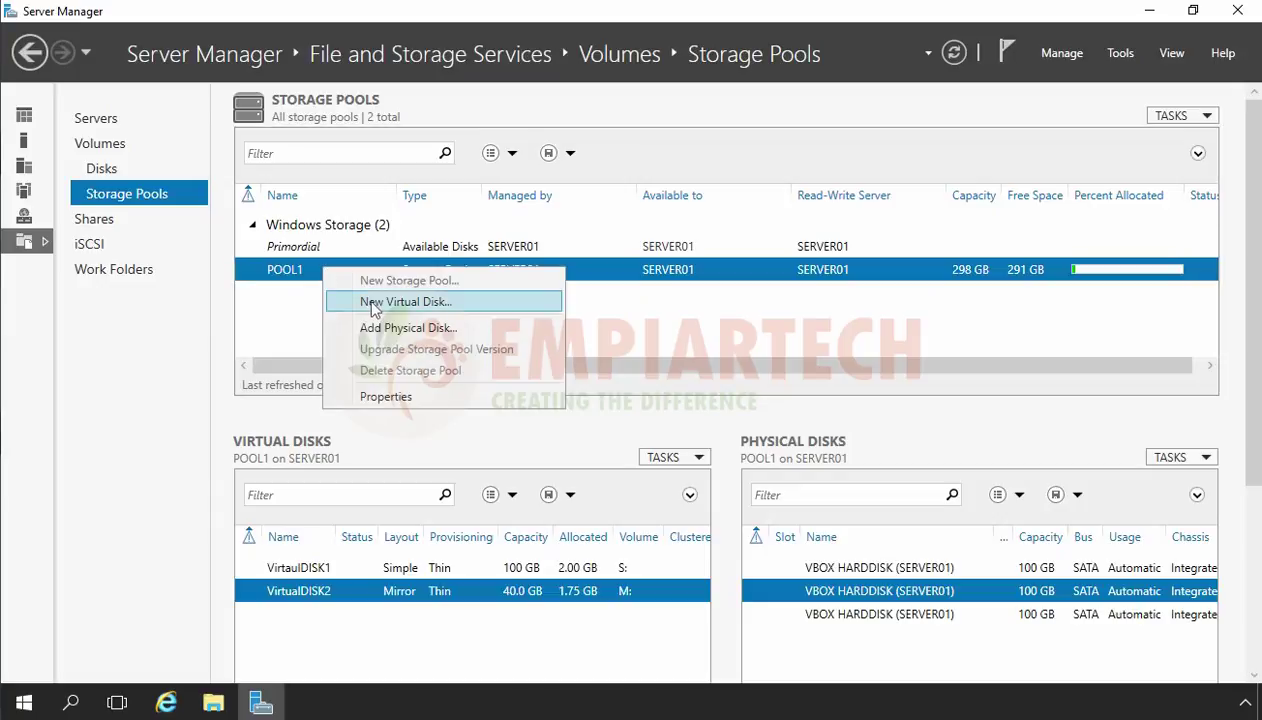
left_click(372, 302)
left_click(216, 215)
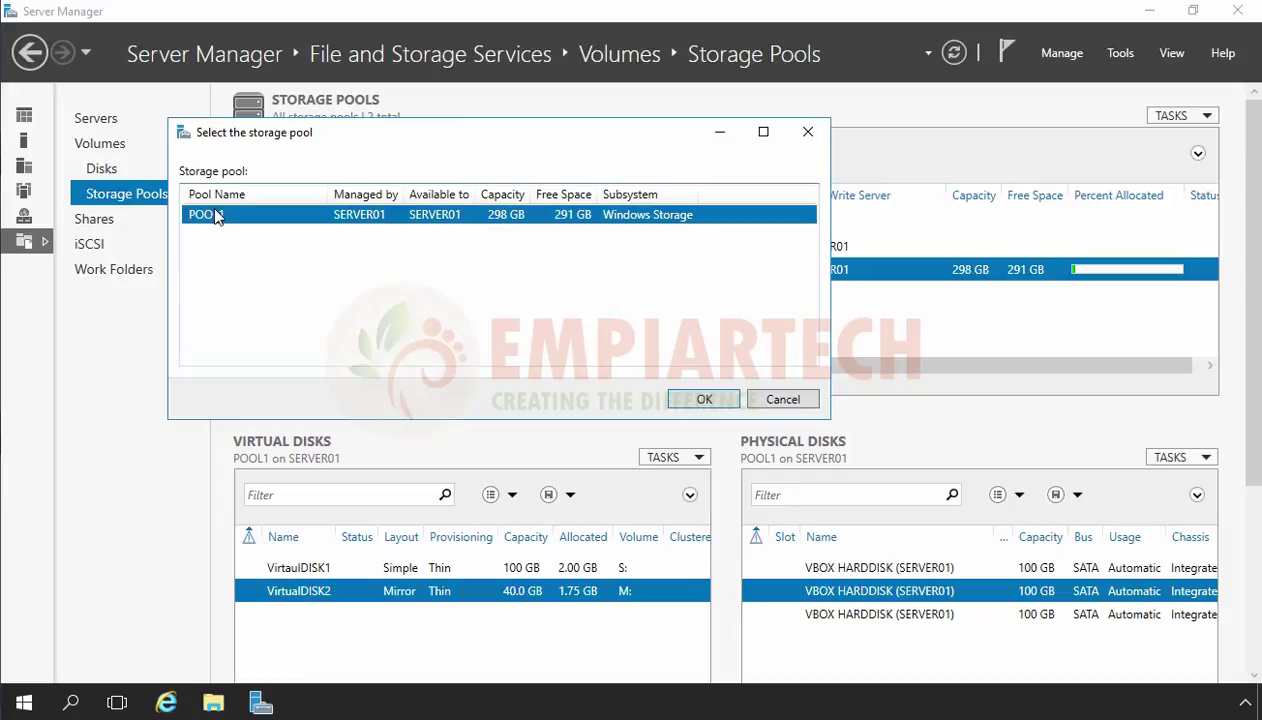
left_click(704, 400)
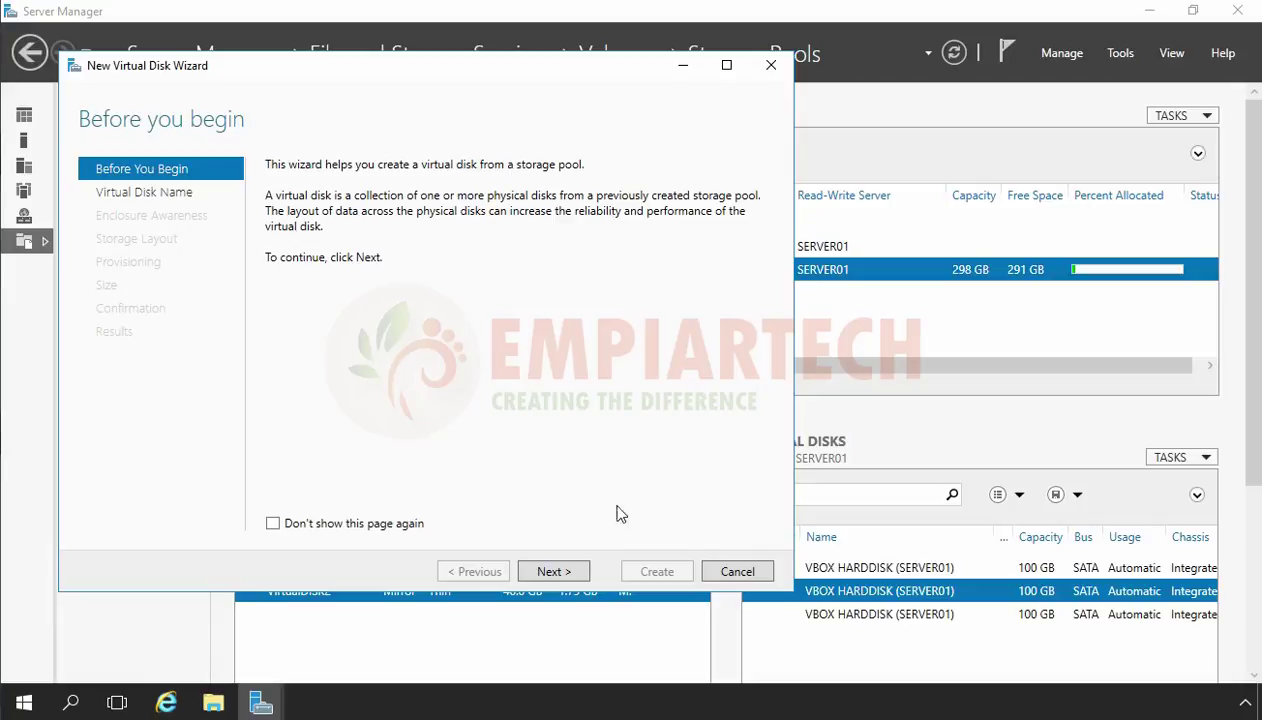
left_click(548, 571)
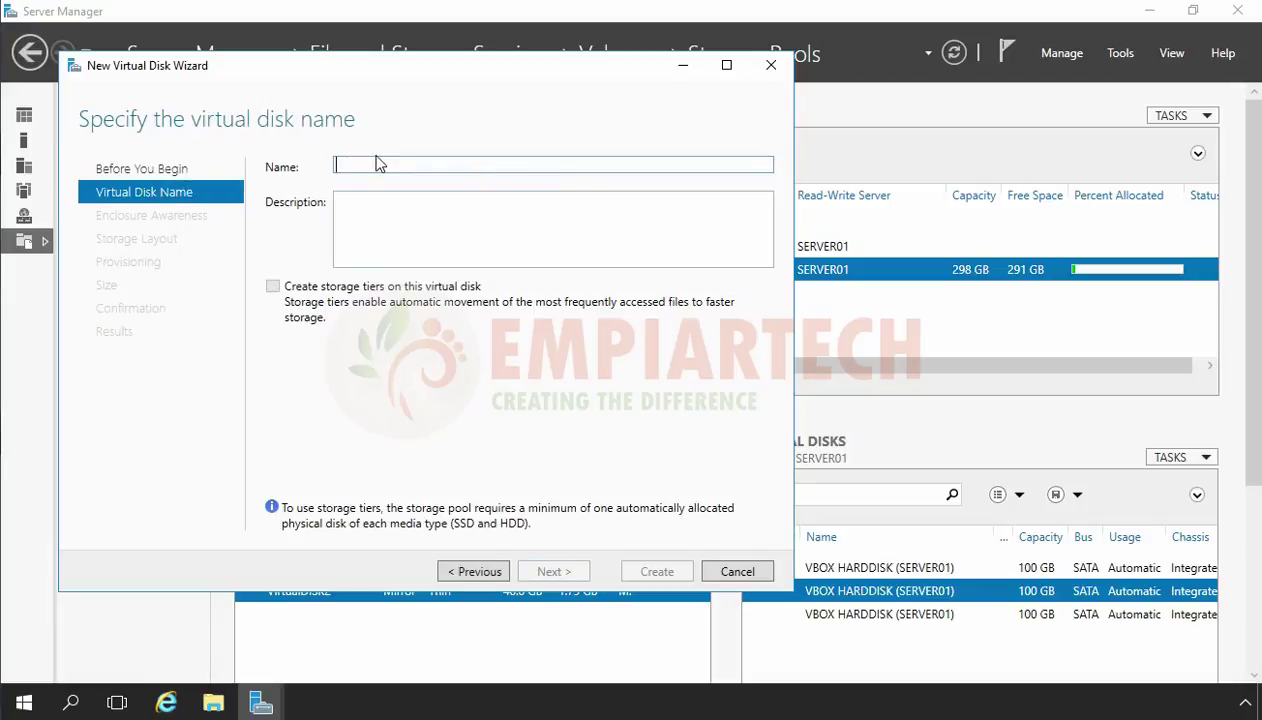
type("V")
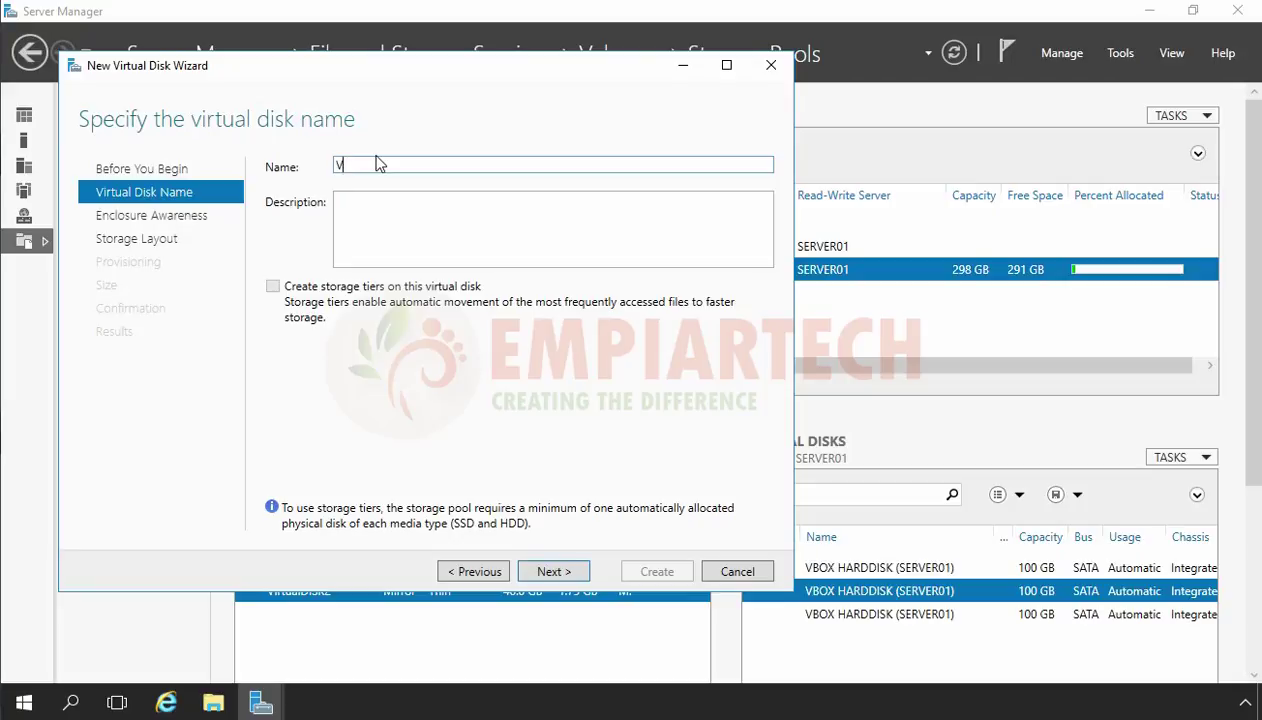
type("irtualDisk3")
left_click(557, 575)
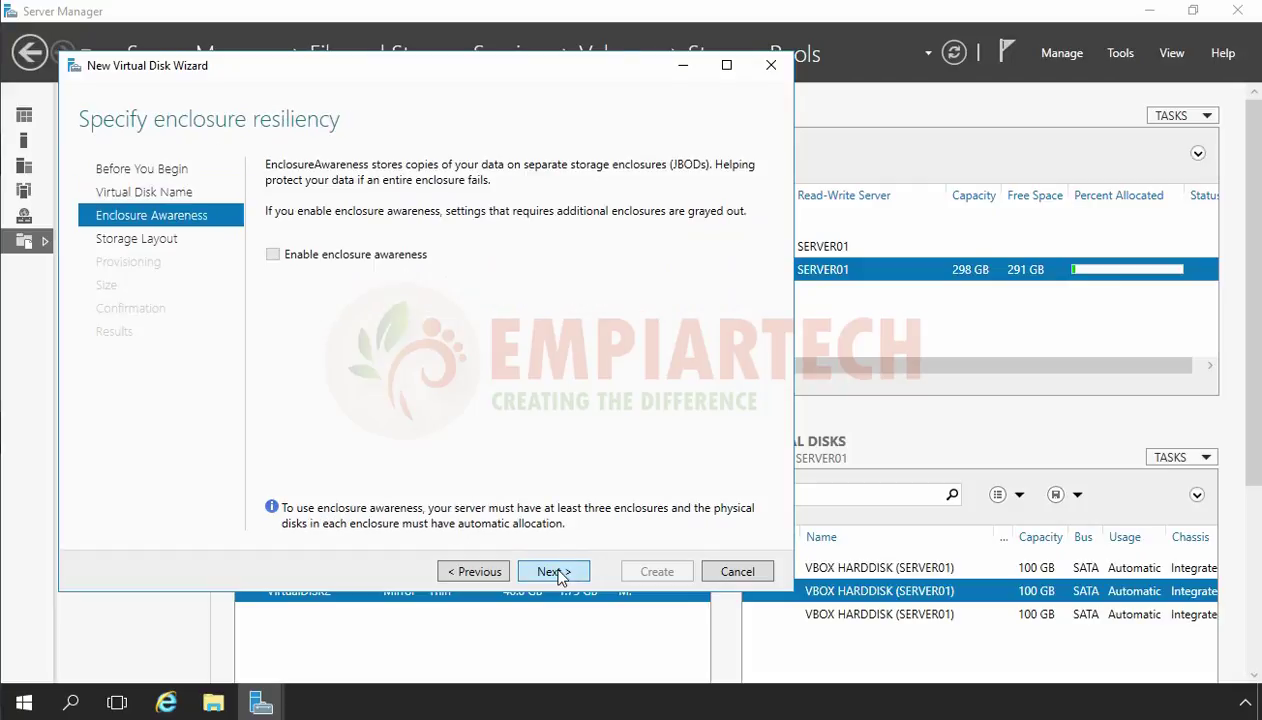
Leave enclosure awareness off and choose the Parity layout with Thin provisioning for VirtualDISK3.
left_click(556, 575)
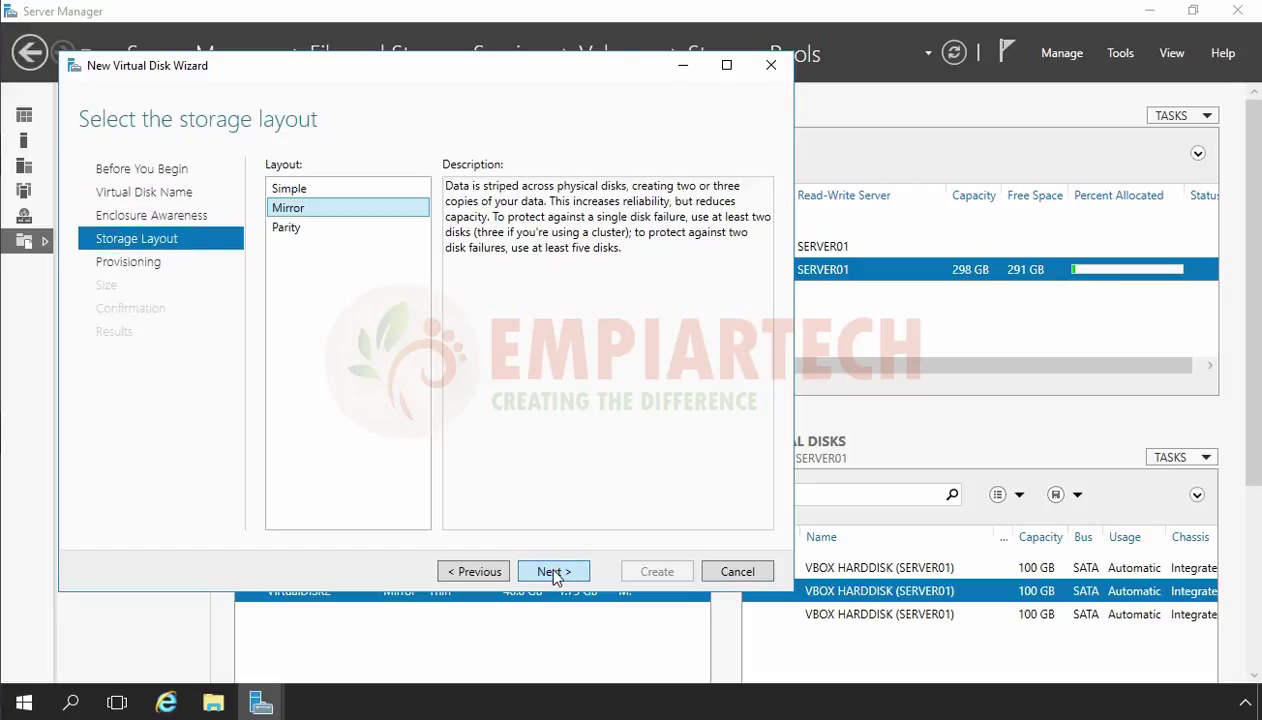
left_click(289, 229)
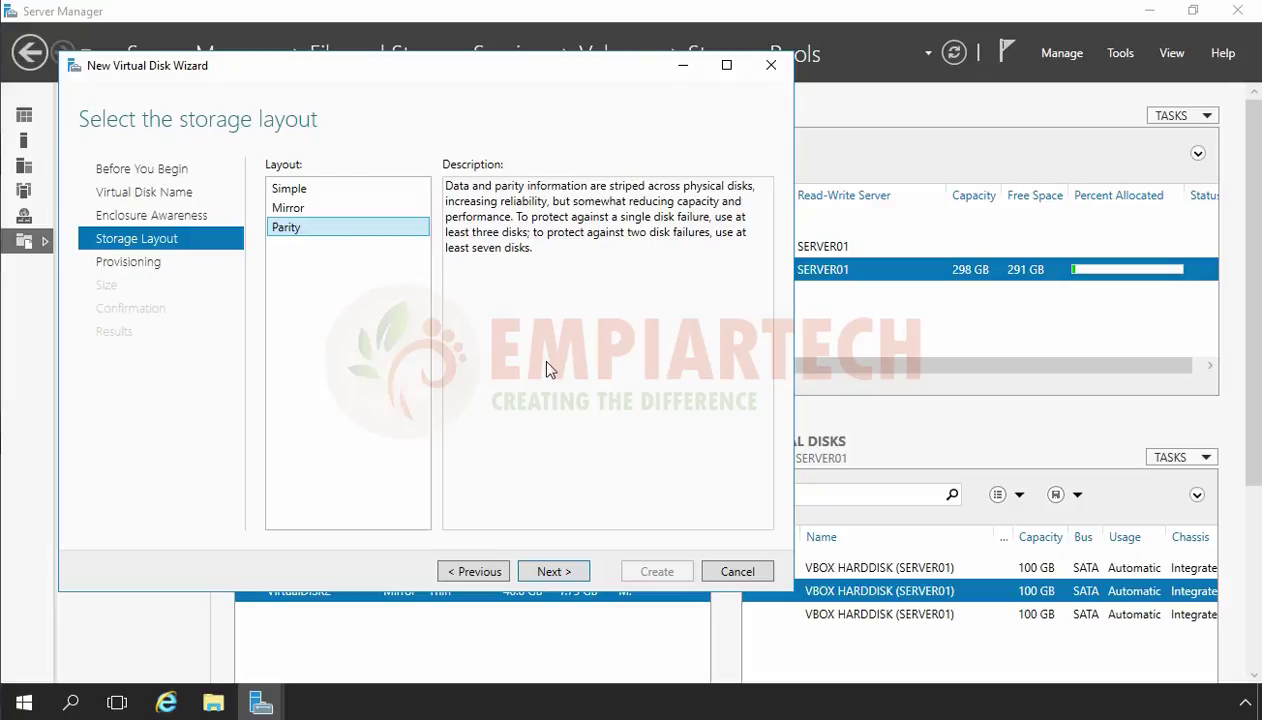
left_click(555, 571)
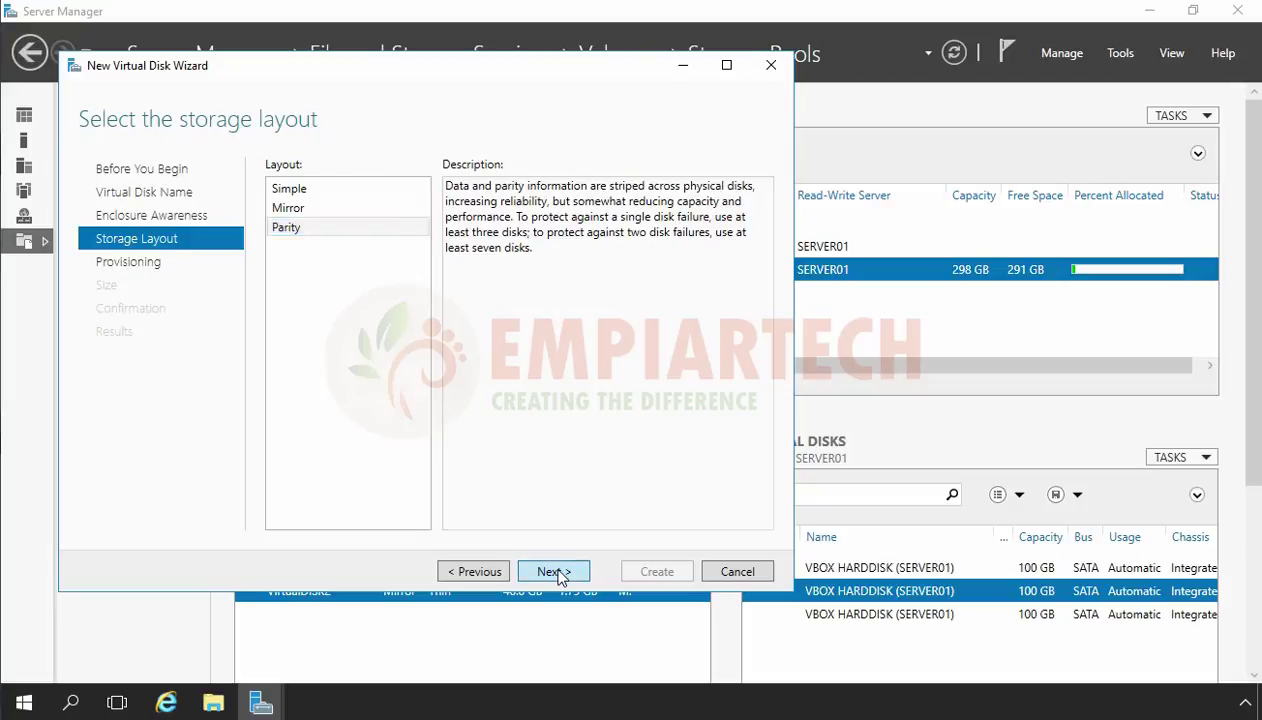
left_click(273, 189)
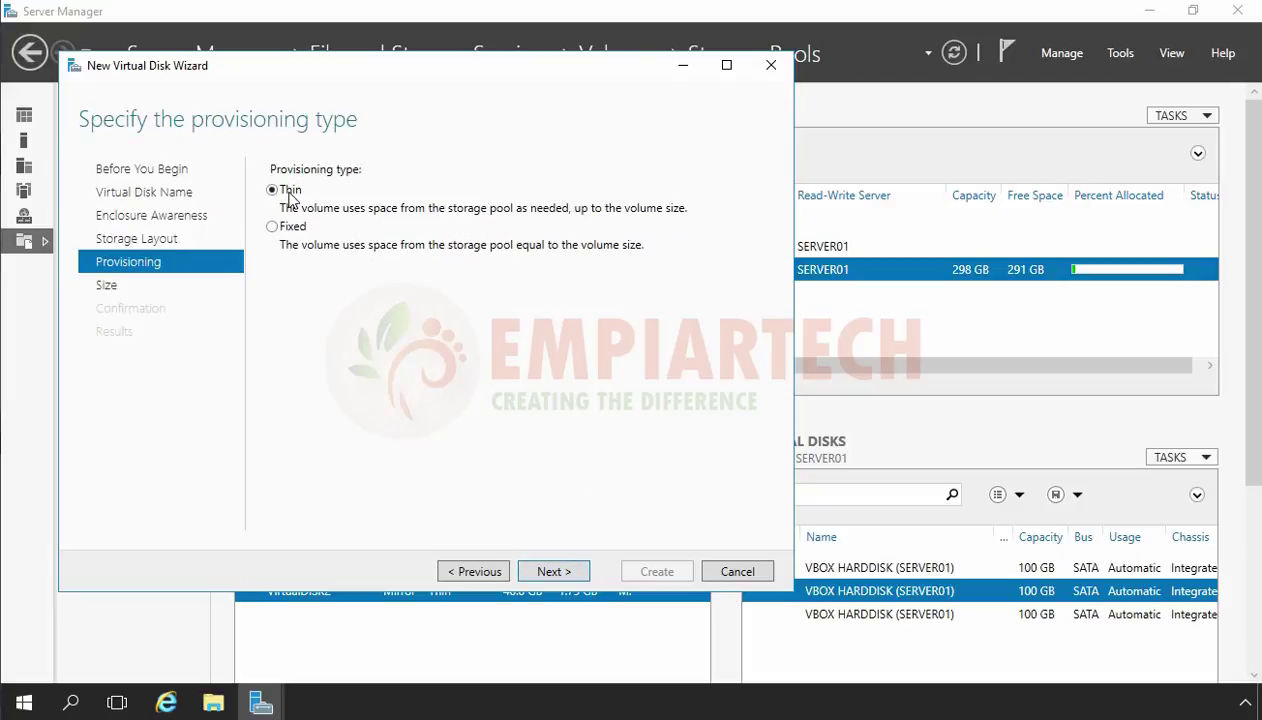
left_click(555, 572)
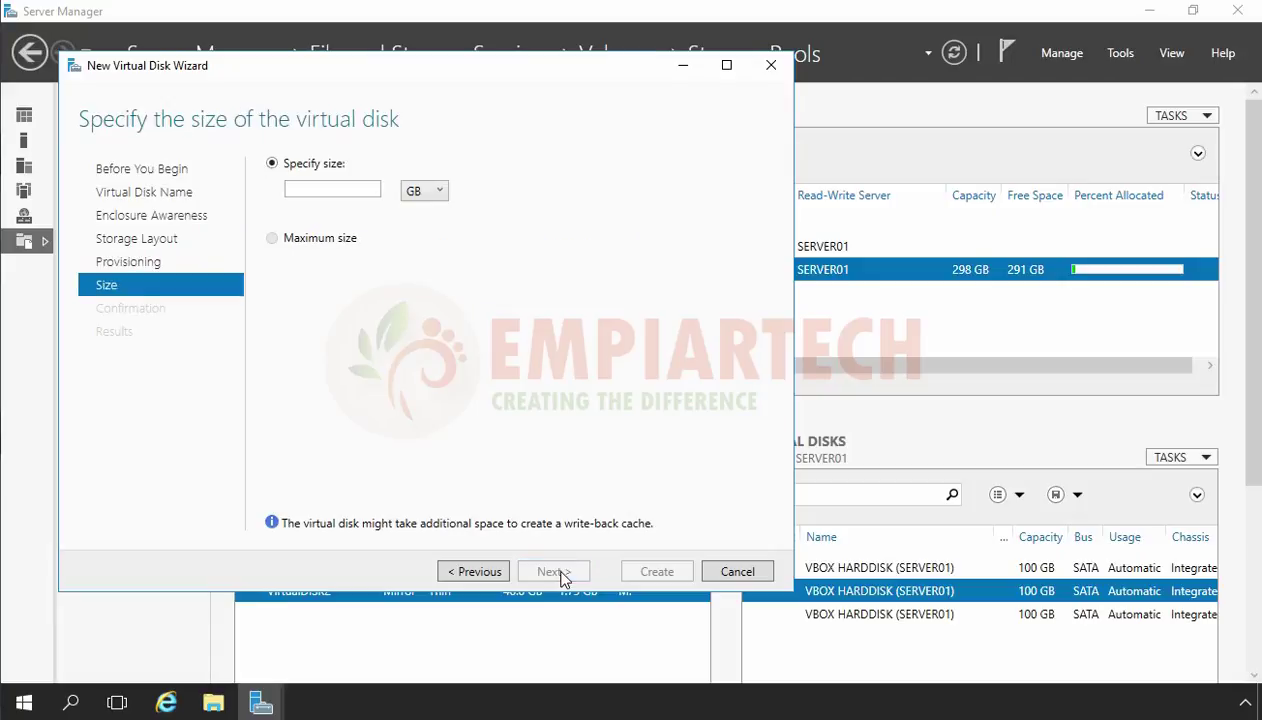
Set the virtual disk size to 30 GB and create VirtualDISK3.
left_click(328, 187)
type("30")
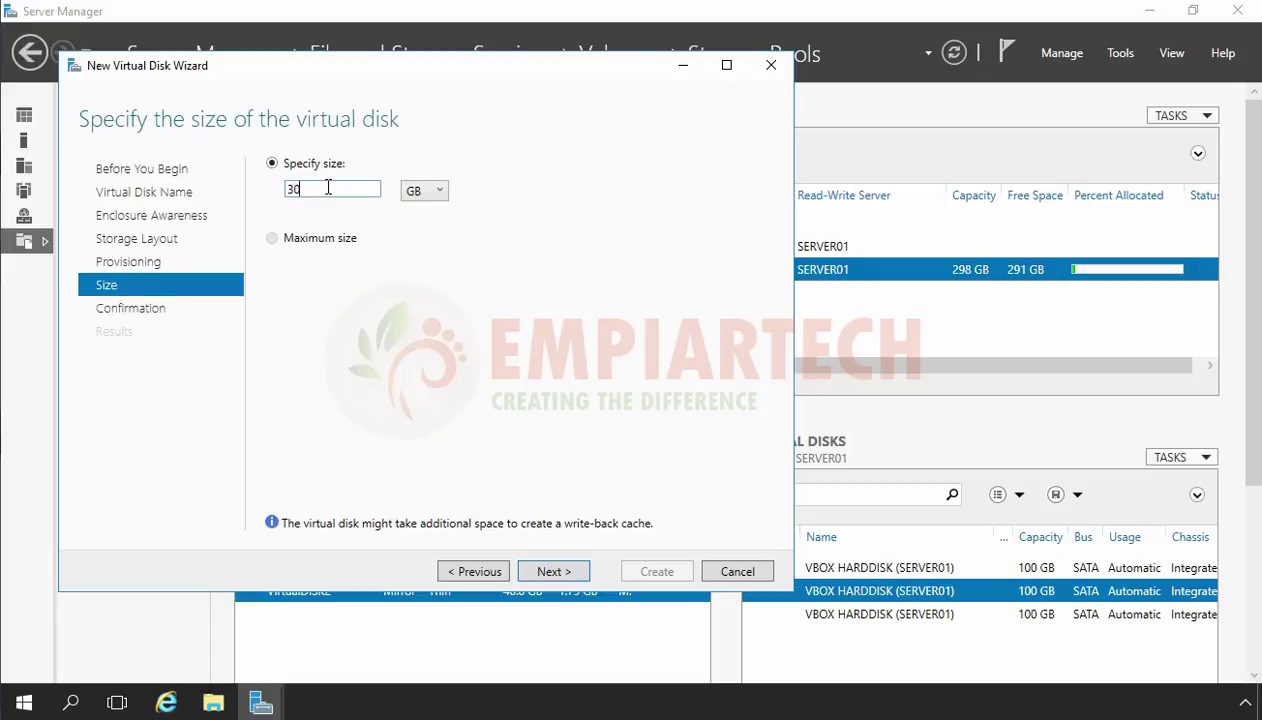
left_click(553, 572)
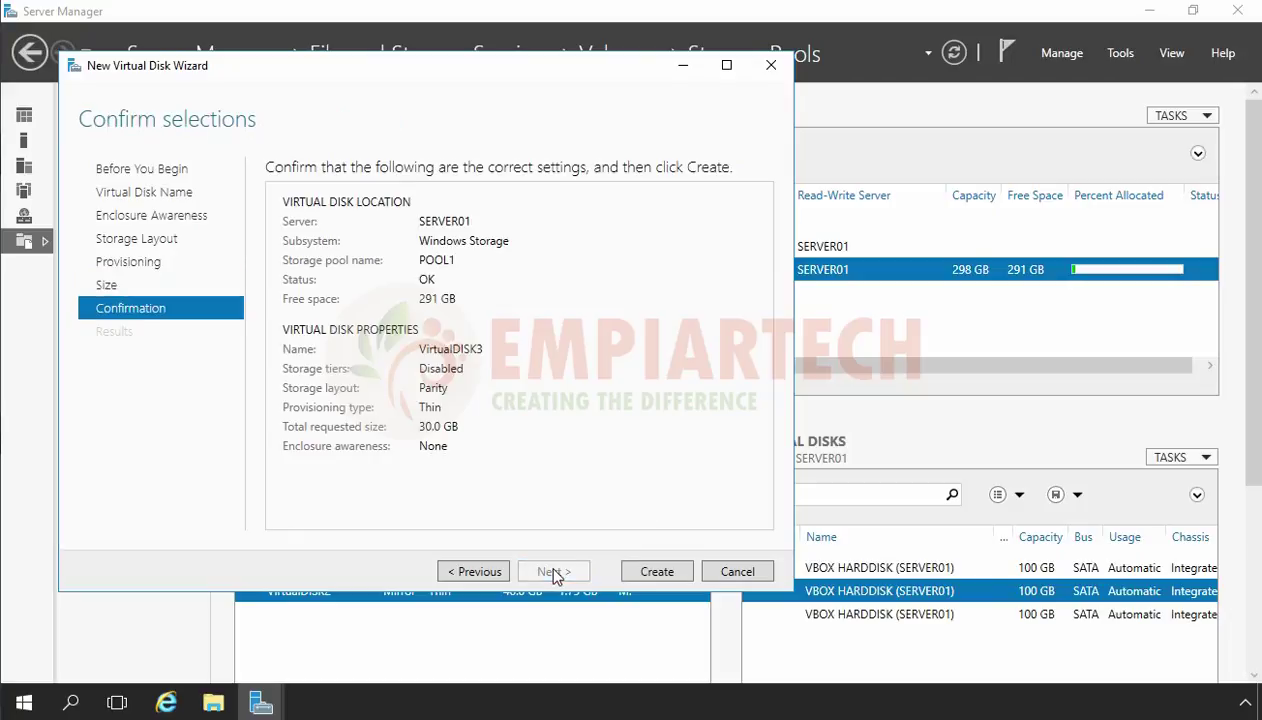
left_click(659, 570)
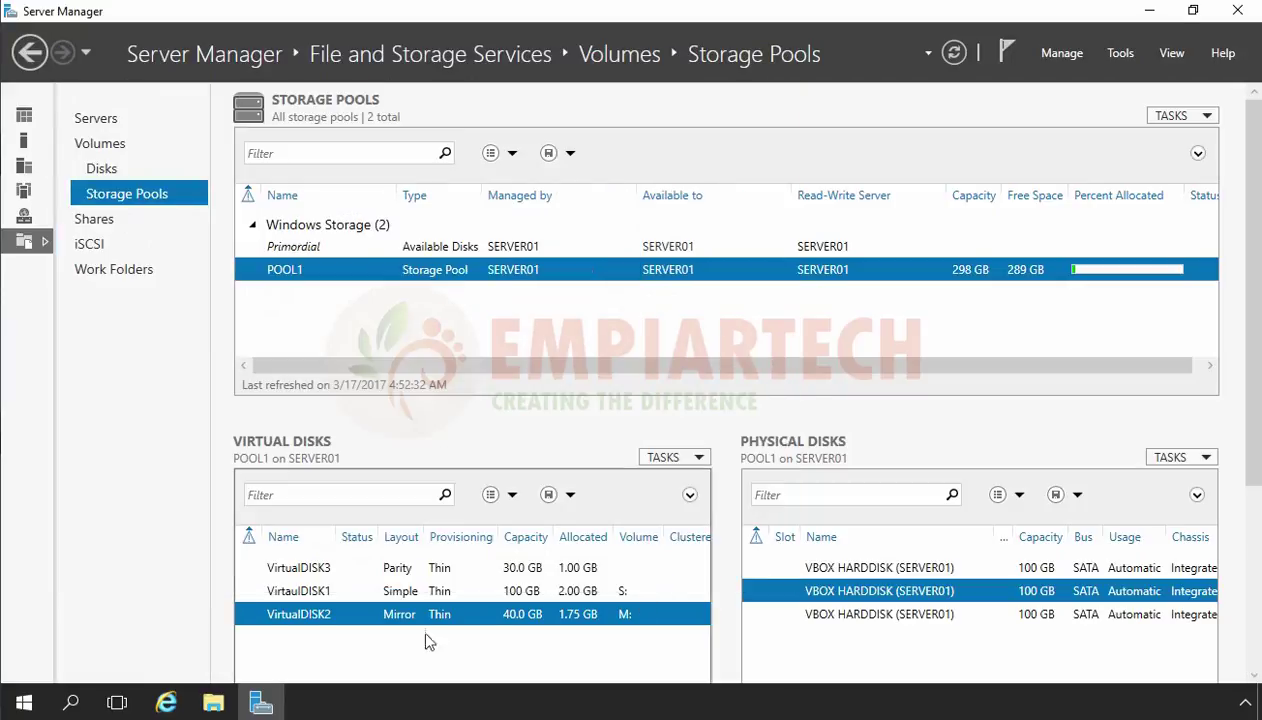
Start a new volume on VirtualDISK3, selecting SERVER01 and Disk 6 as its location.
left_click(270, 570)
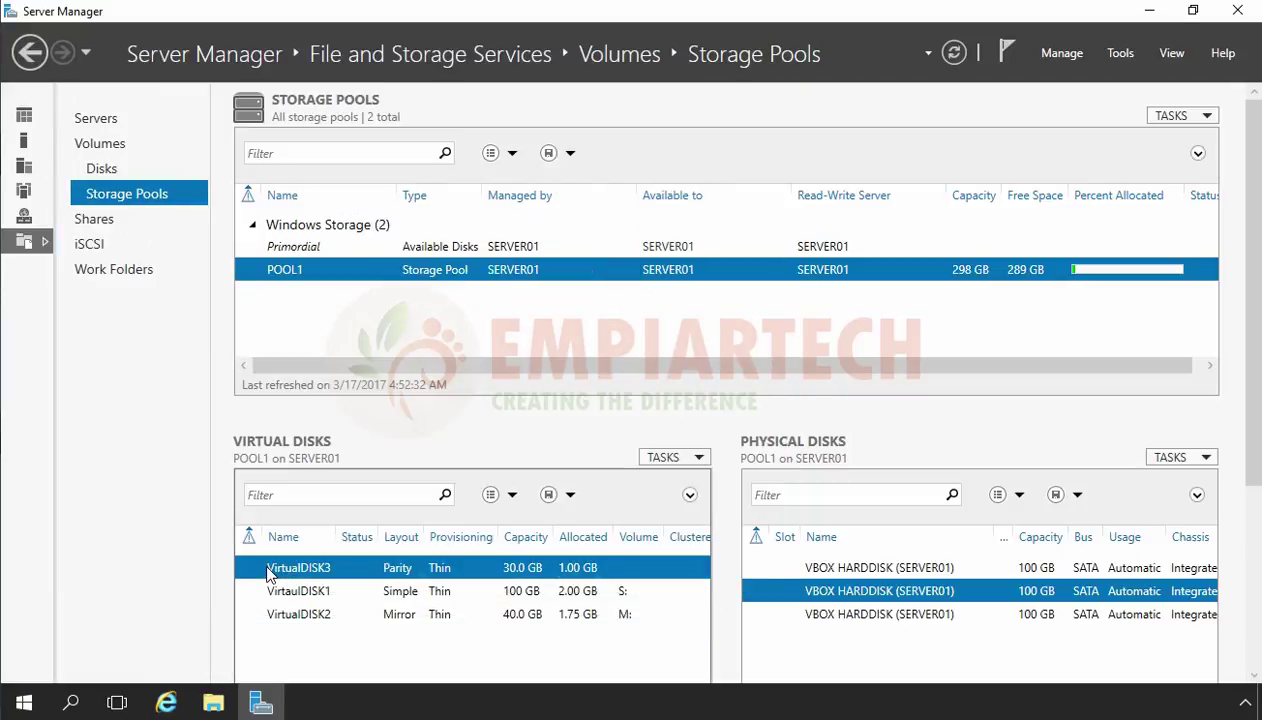
right_click(397, 572)
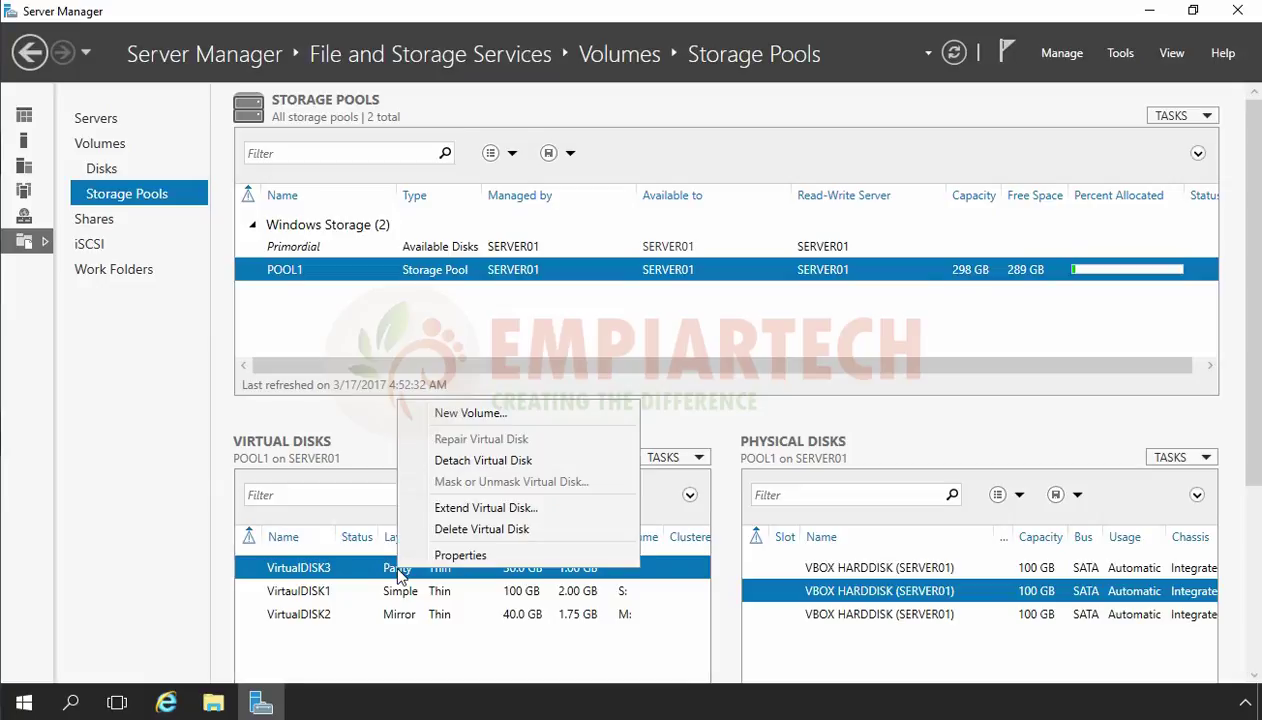
left_click(463, 414)
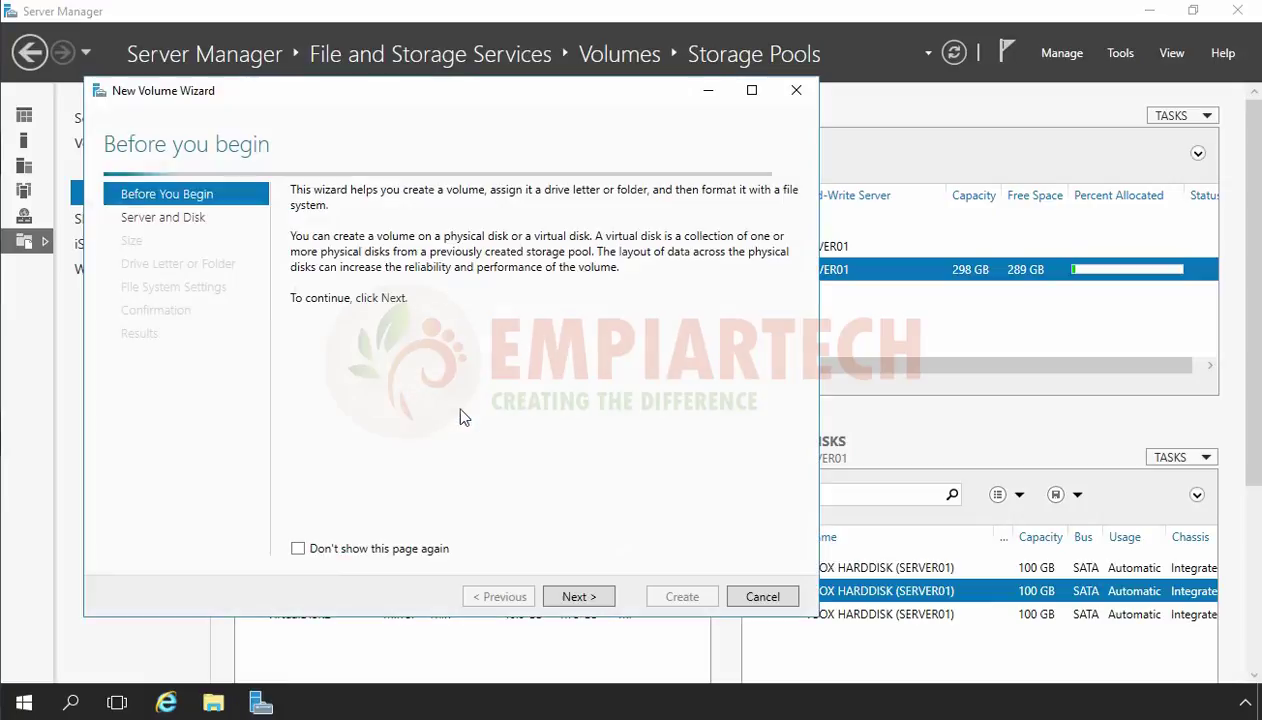
left_click(578, 597)
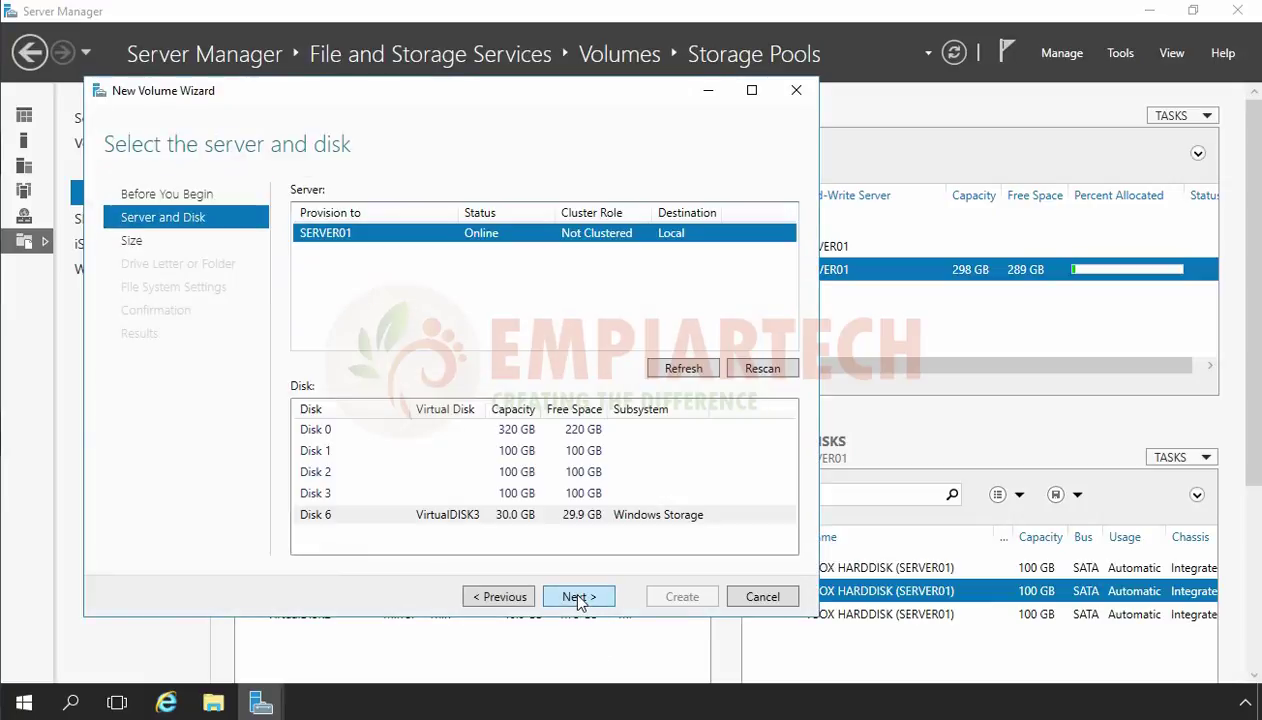
left_click(326, 518)
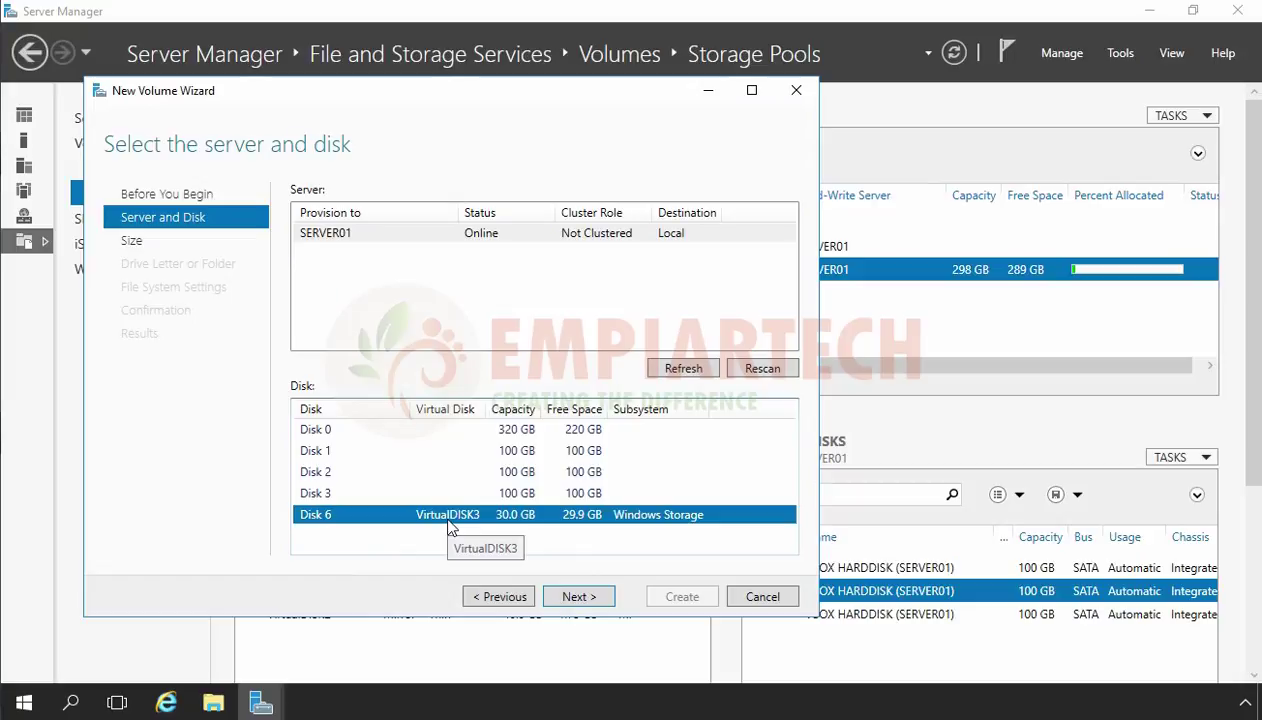
left_click(578, 596)
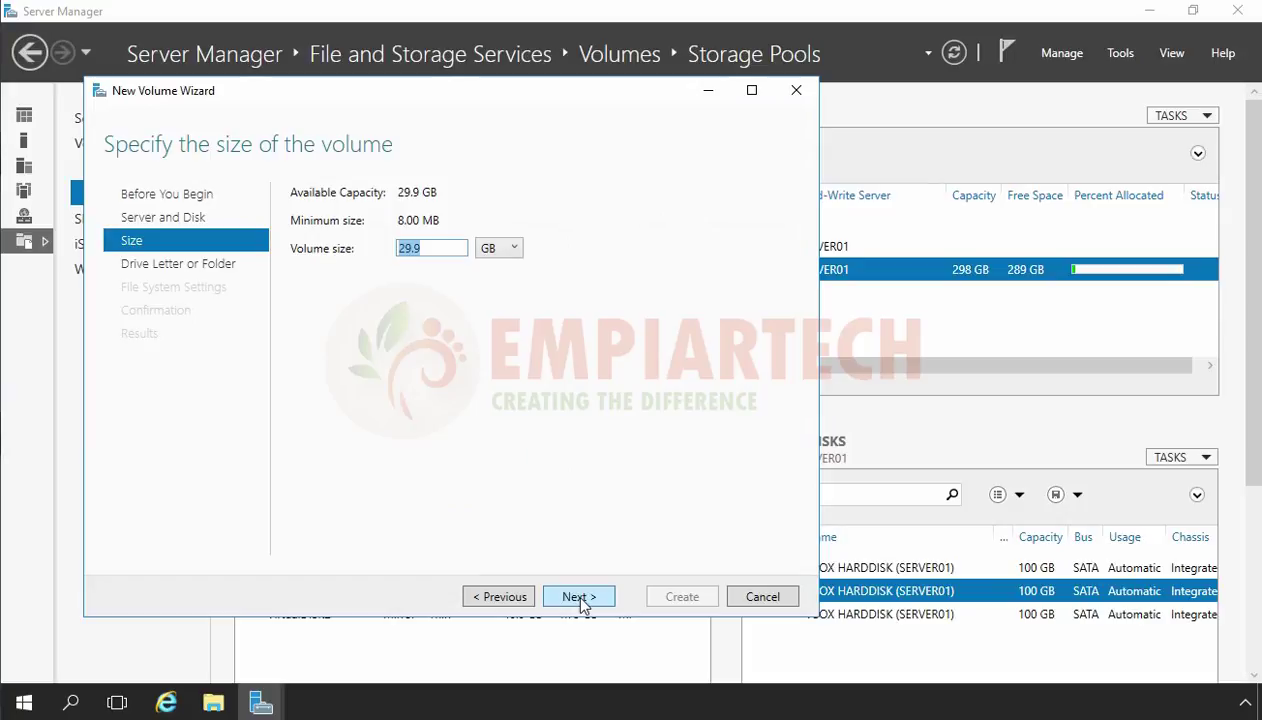
Keep the volume size of 29.9 GB and choose a different drive letter for the new volume.
left_click(580, 597)
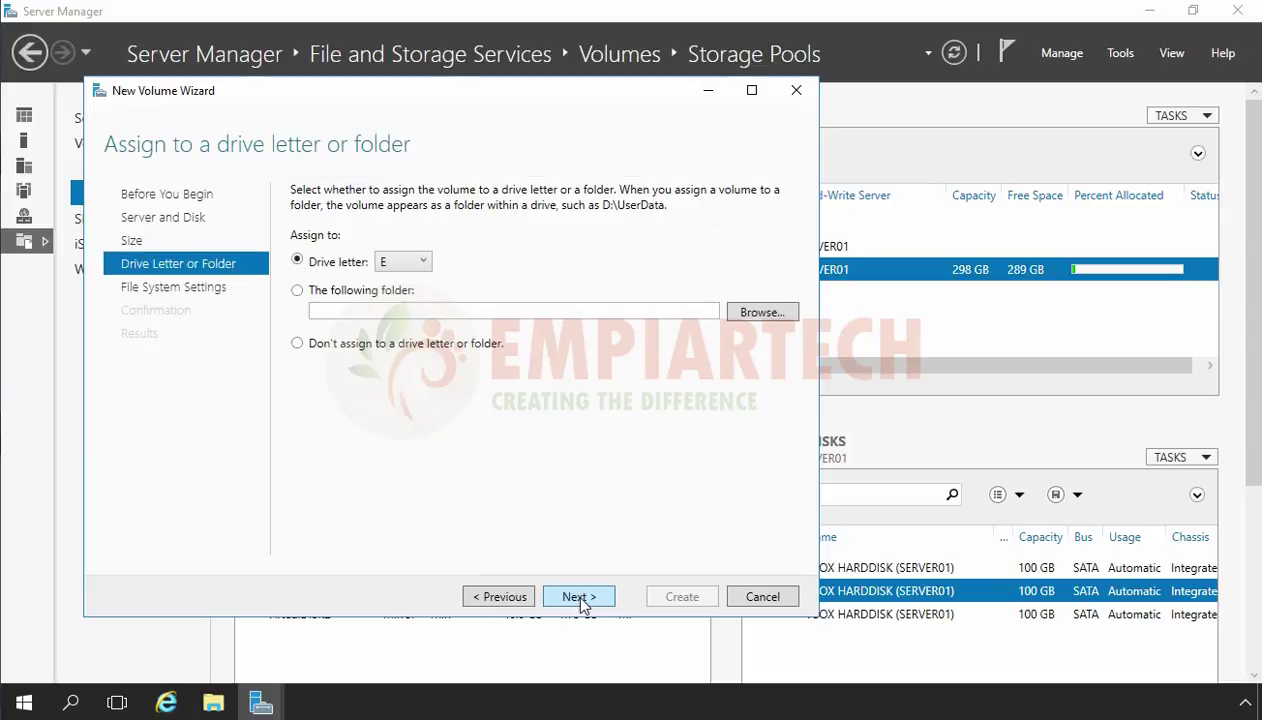
left_click(390, 261)
left_click(391, 478)
left_click(584, 598)
Choose ReFS as the file system with the default allocation unit size, create the P: volume on VirtualDISK3 and close the wizard.
left_click(474, 206)
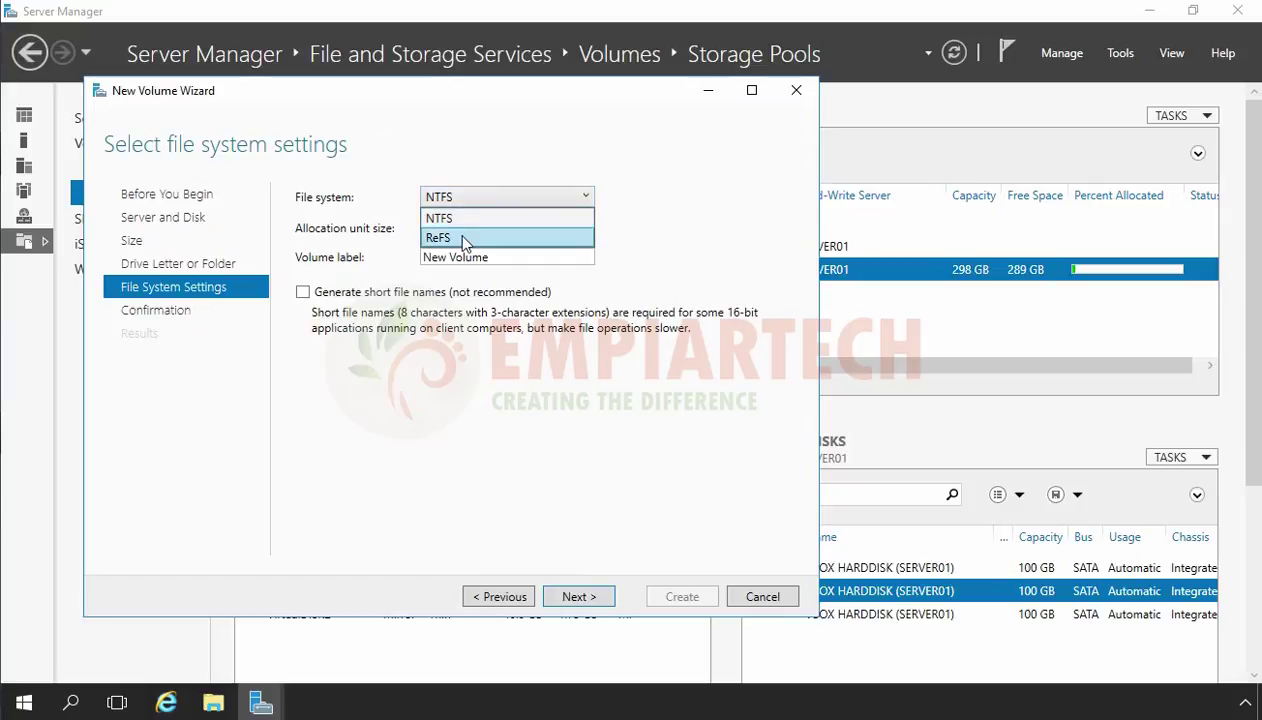
left_click(464, 238)
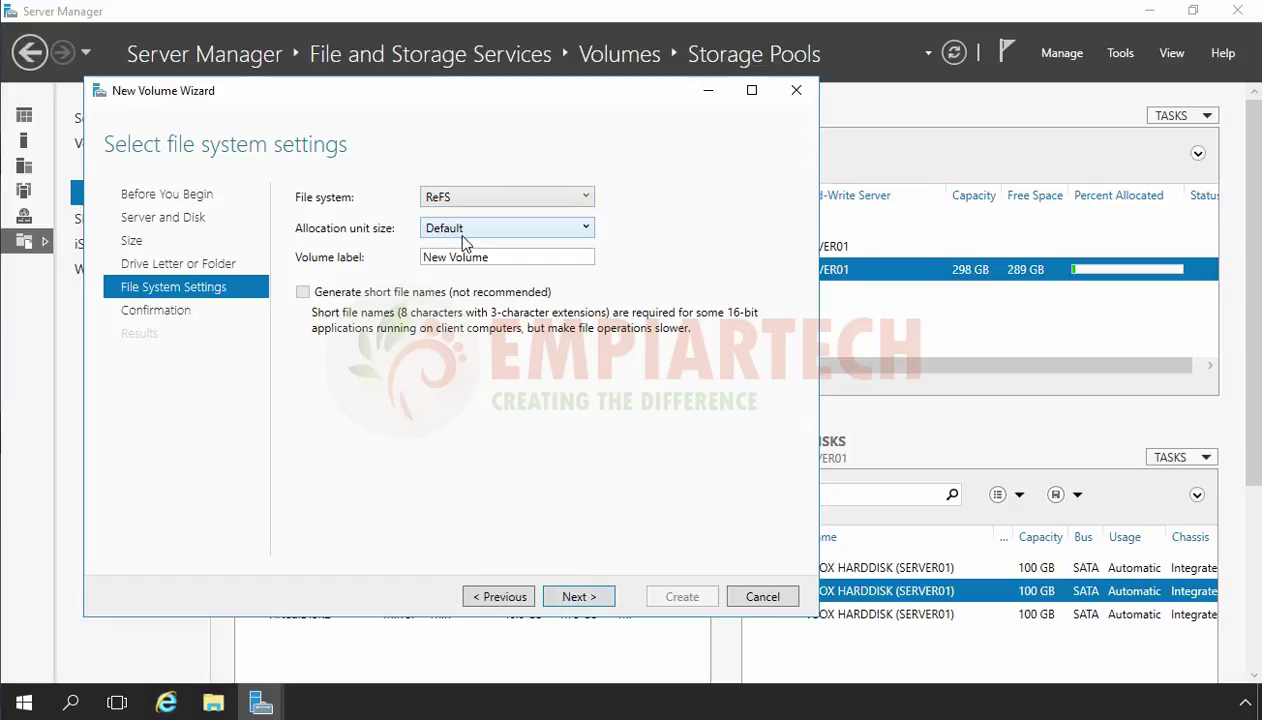
left_click(579, 597)
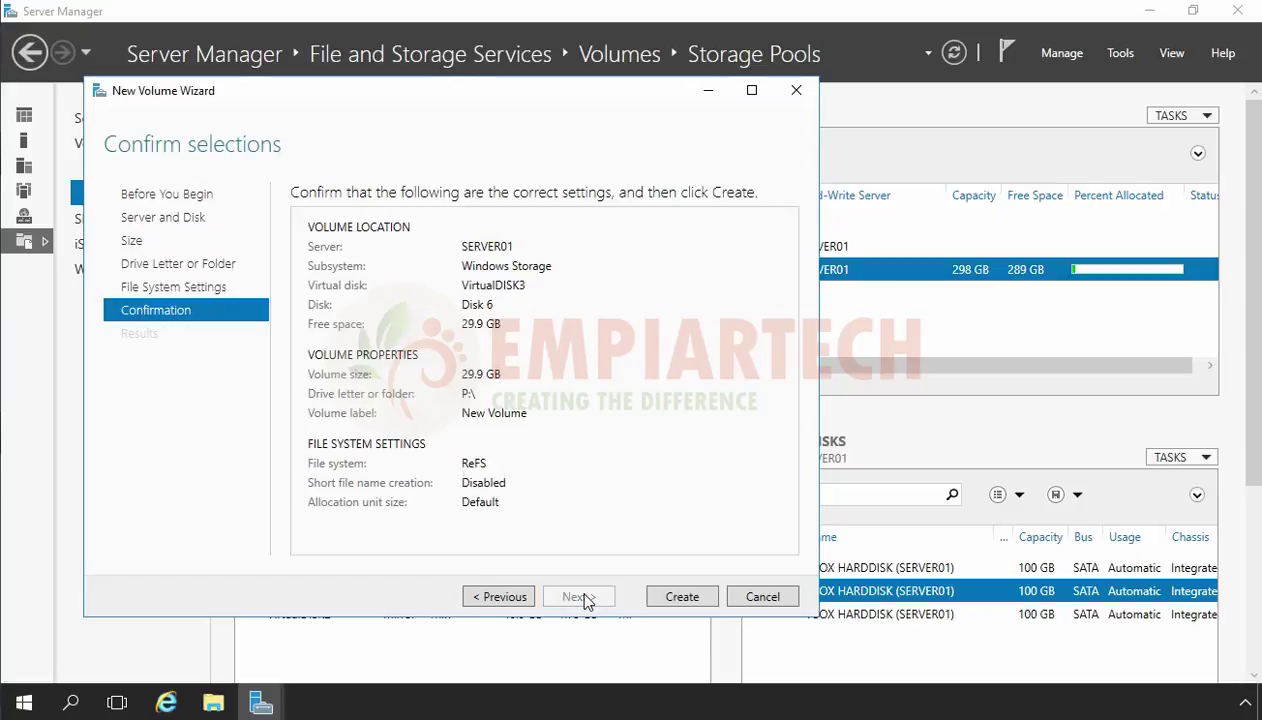
left_click(682, 597)
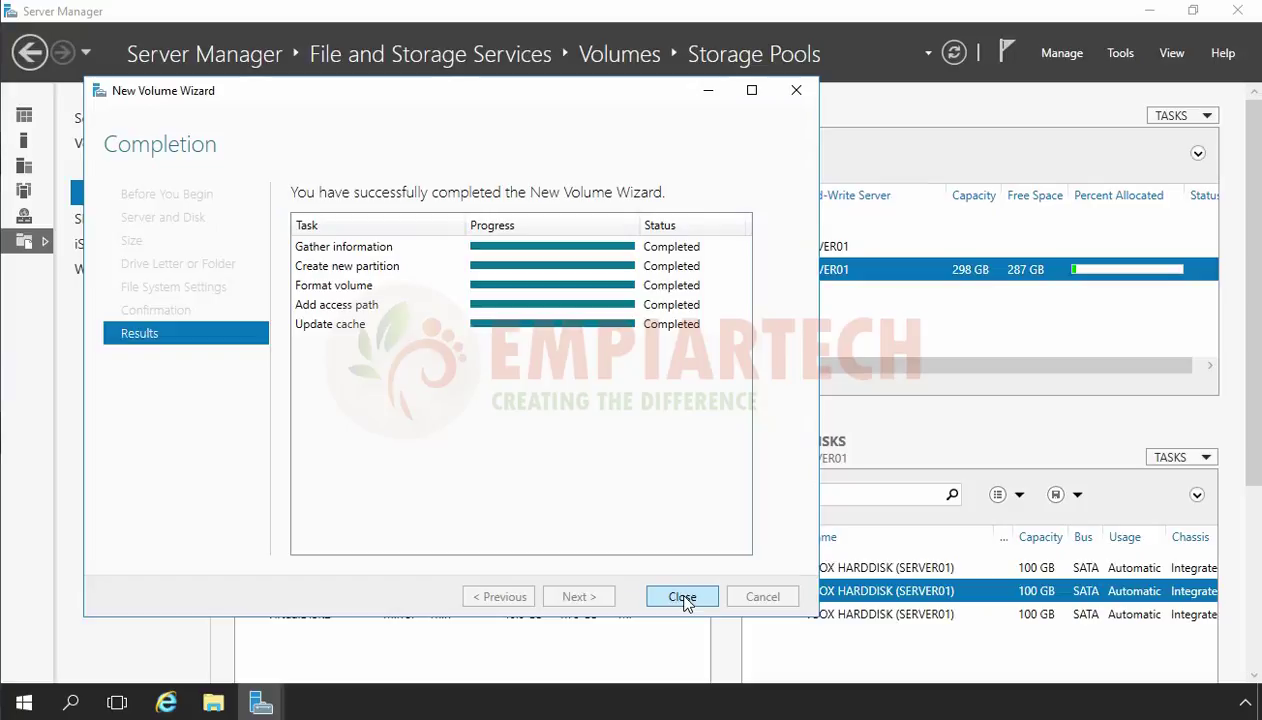
left_click(683, 597)
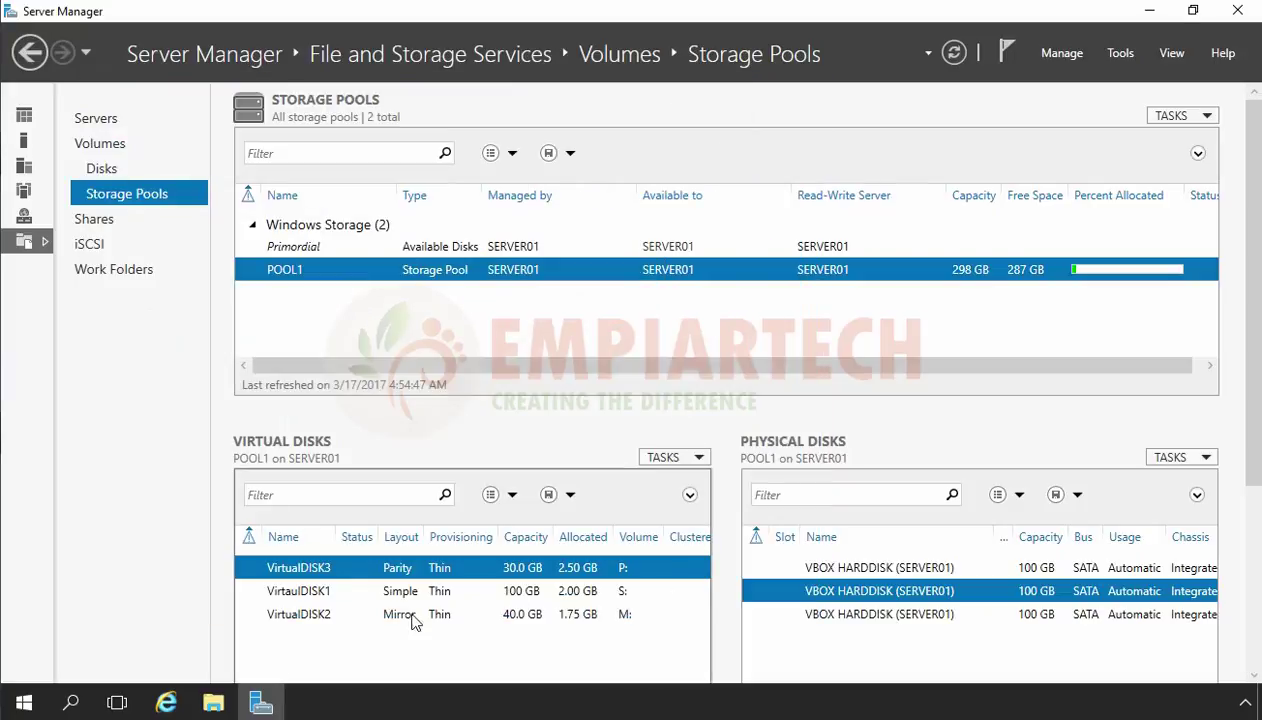
Switch to File Explorer and select New Volume (P:) in This PC to check the new drive.
left_click(213, 703)
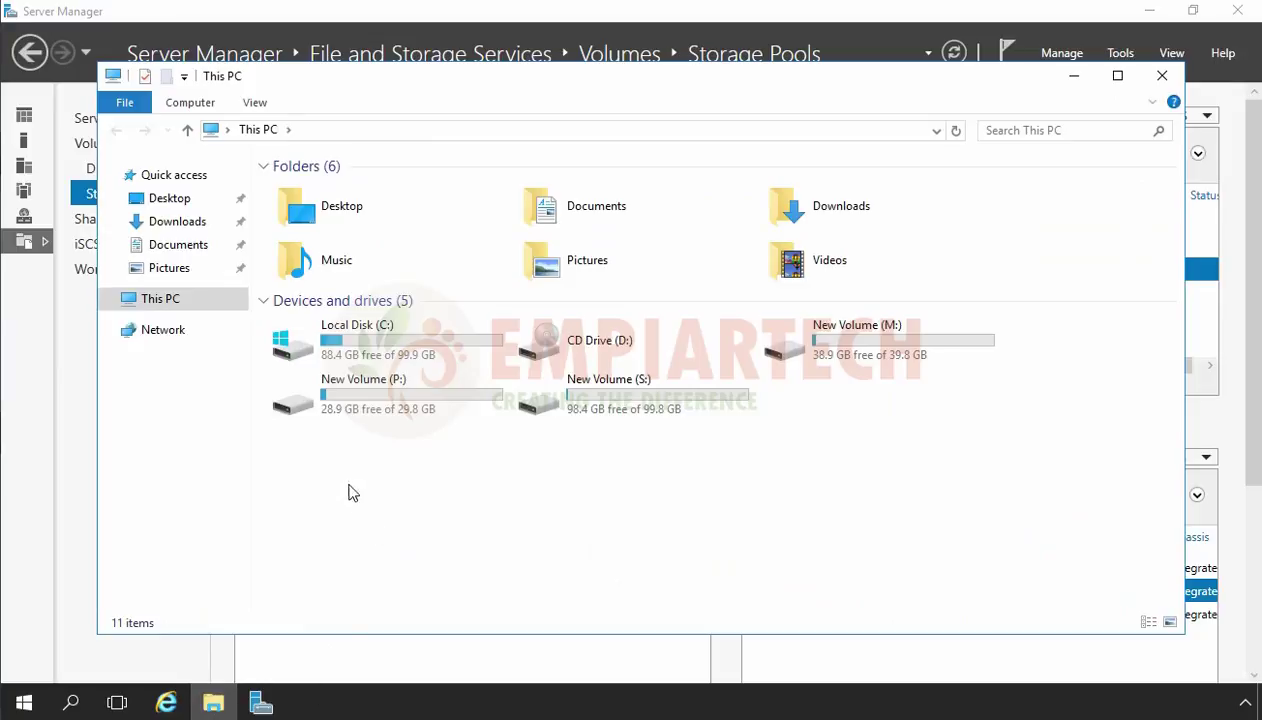
left_click(337, 403)
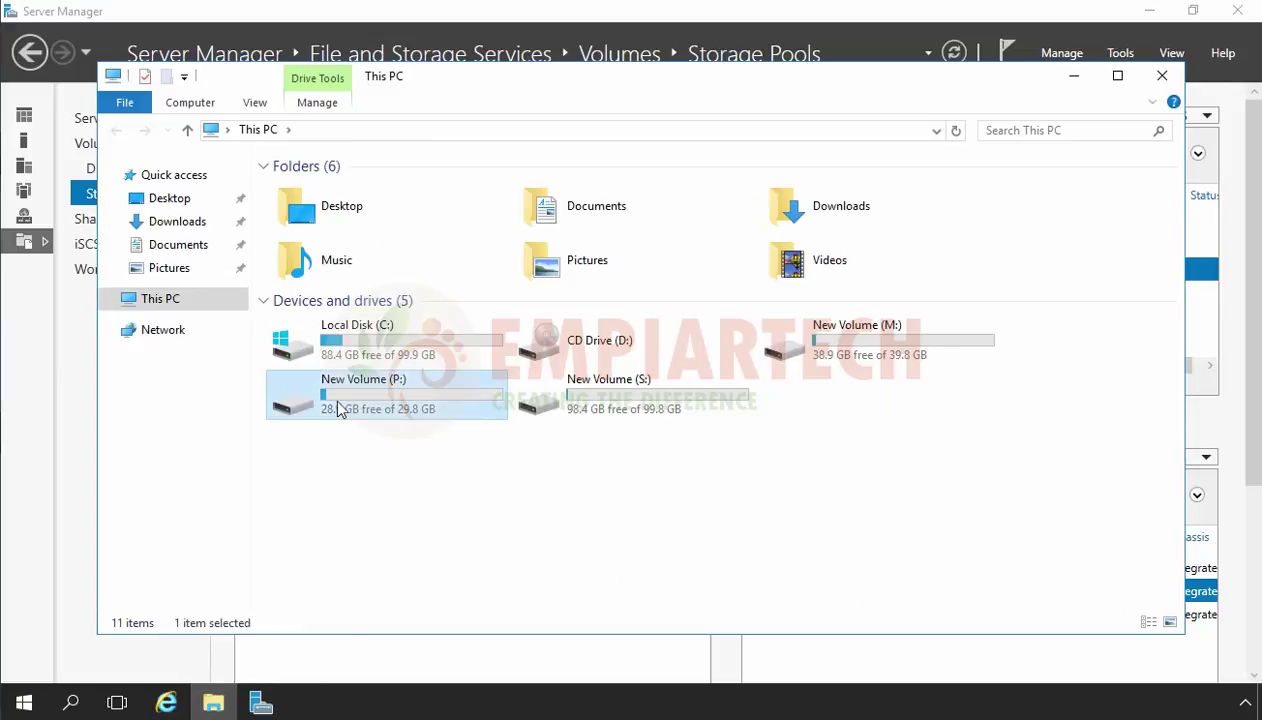